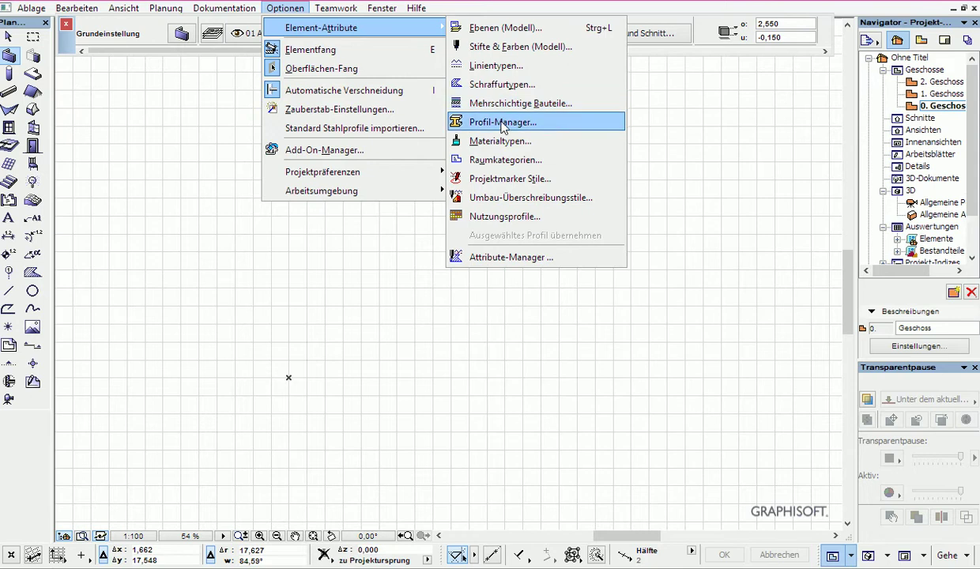
# - Start a new custom profile in the Profile Manager
pyautogui.click(503, 123)
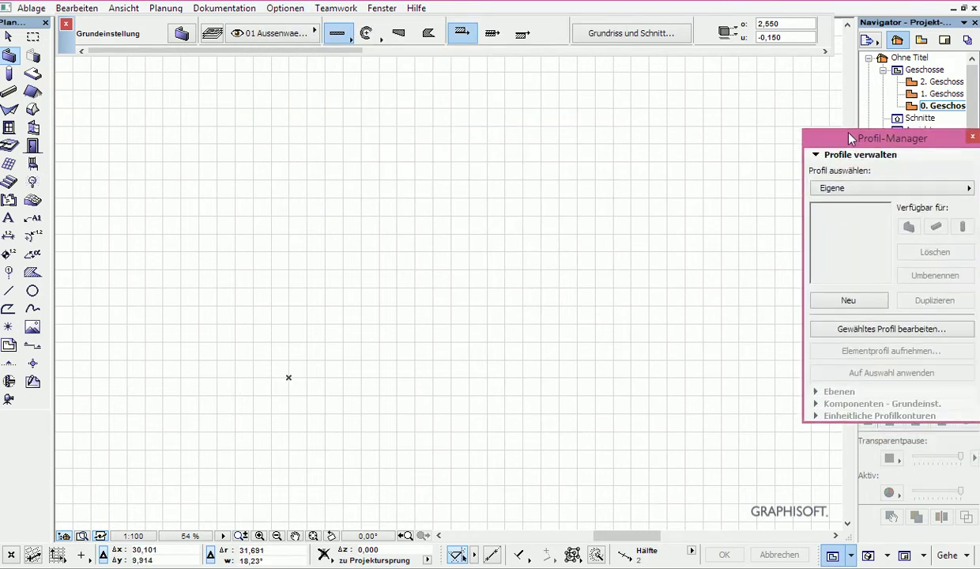
pyautogui.click(836, 291)
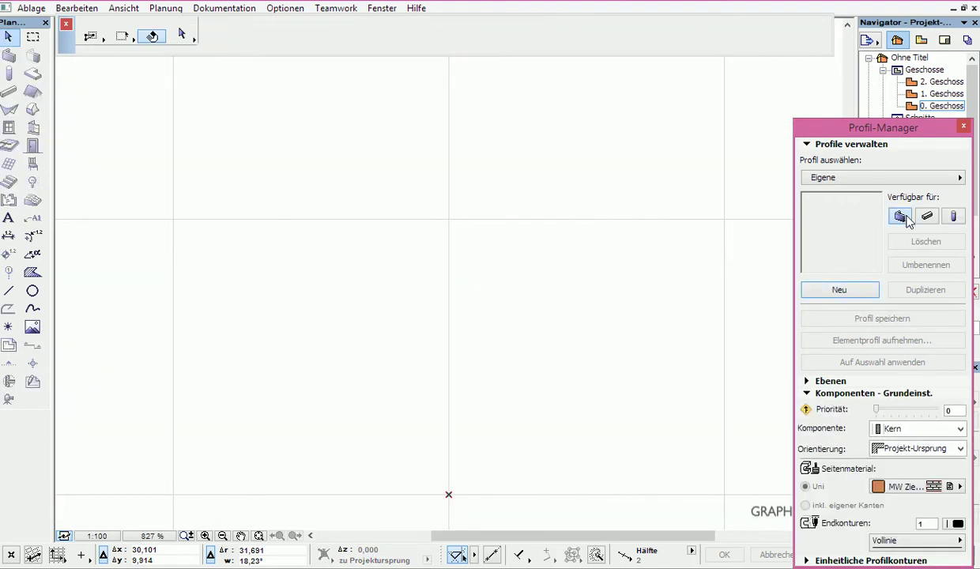
# - Begin a polygonal fill at the profile origin, going up 0.15 m, across the first tread leftwards and up another 0.15 m
pyautogui.click(32, 272)
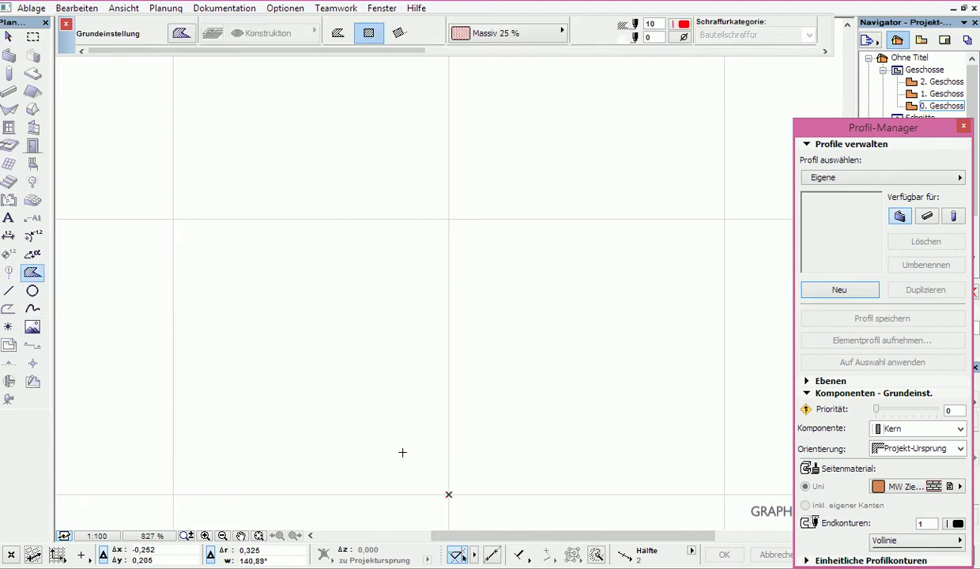
pyautogui.click(448, 494)
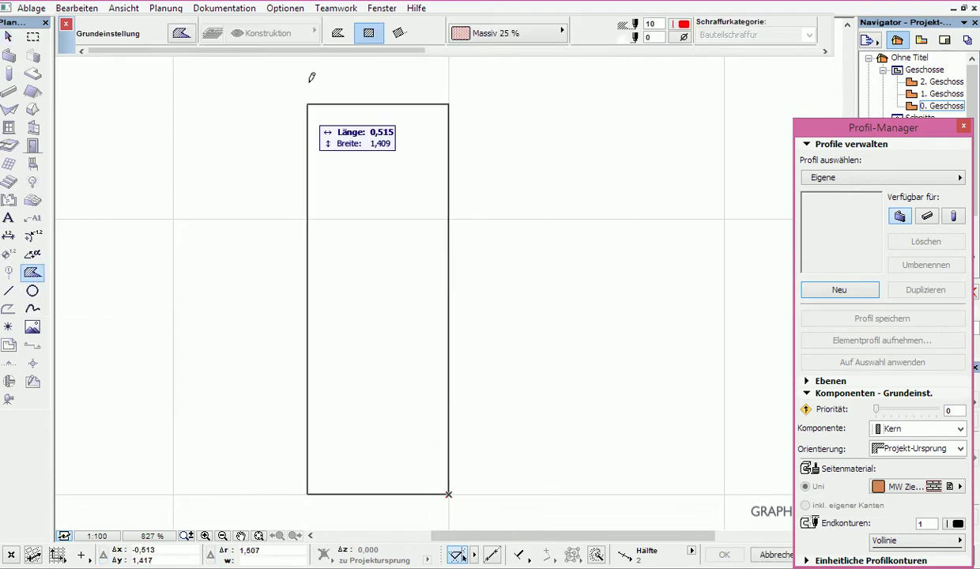
pyautogui.click(335, 31)
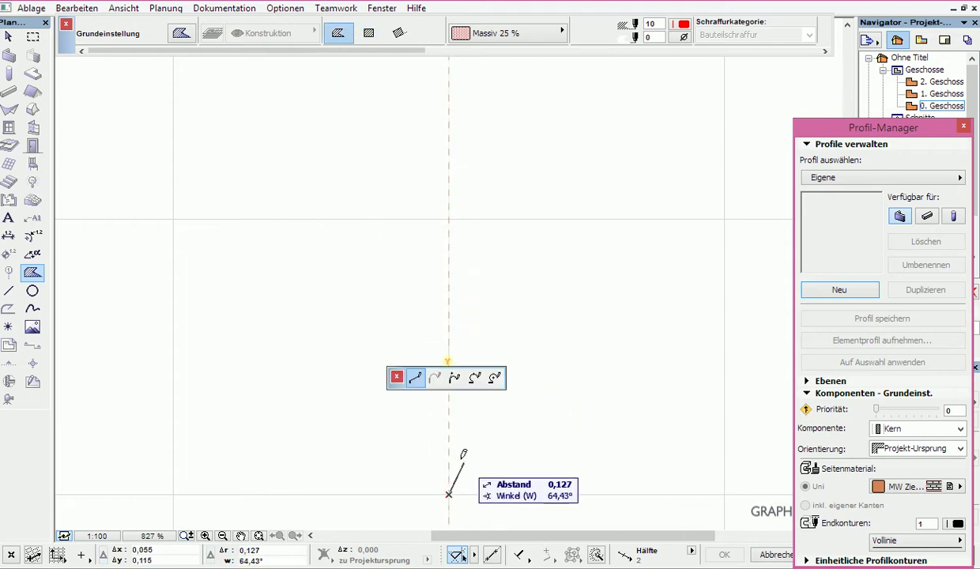
pyautogui.write(',15')
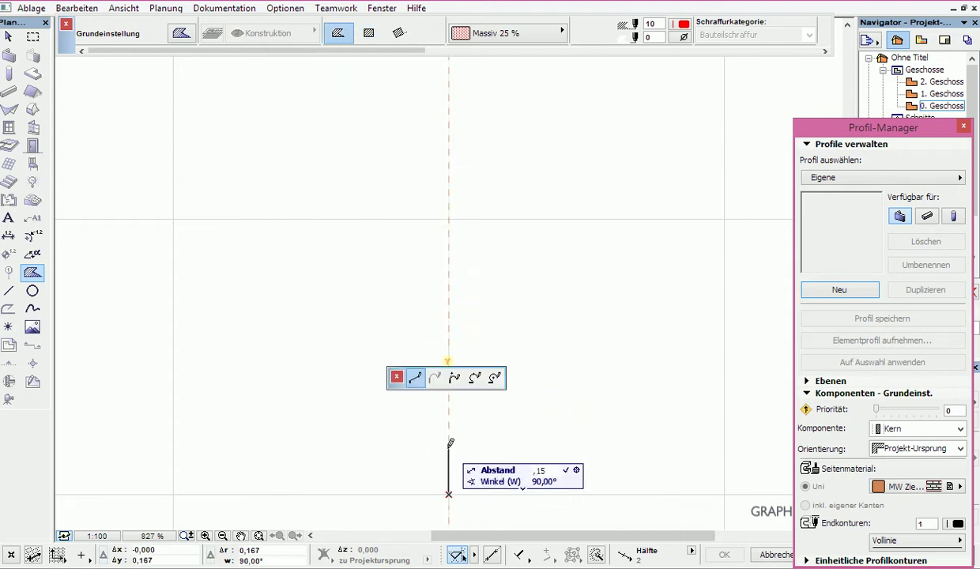
pyautogui.press('Return')
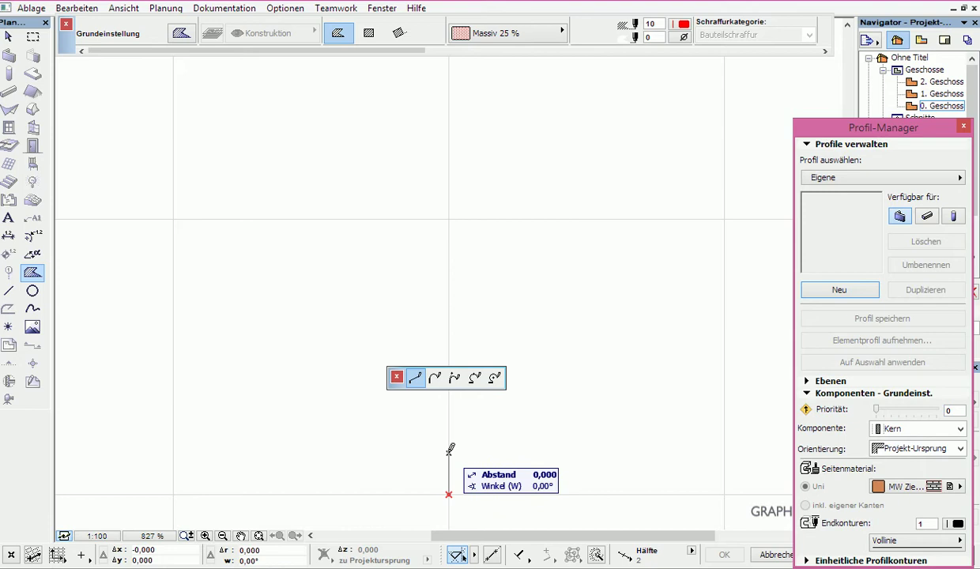
pyautogui.click(361, 452)
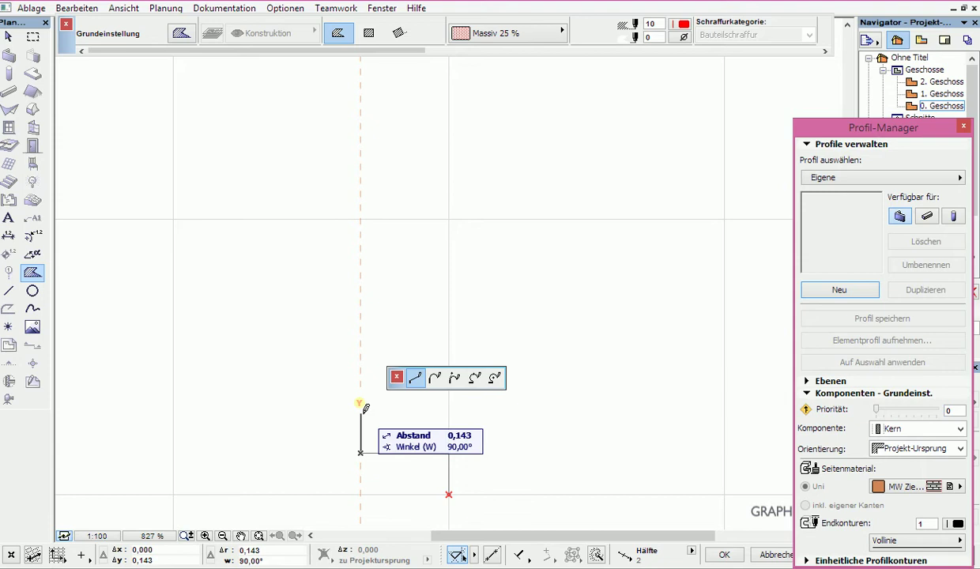
pyautogui.write(',15')
pyautogui.press('Return')
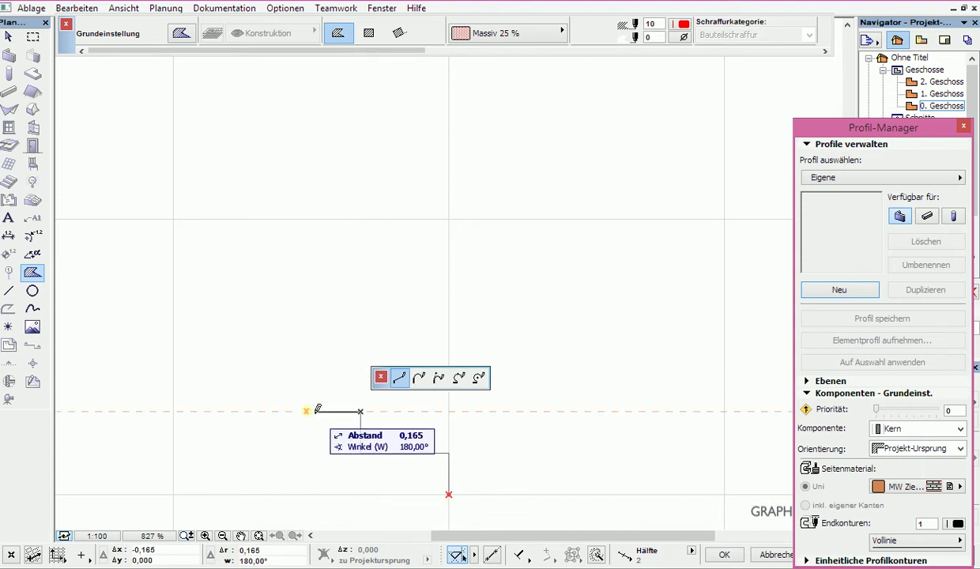
# - Continue the stair outline with a 0.32 m tread, a third riser and the top tread, and close it along the base at the origin
pyautogui.write(',')
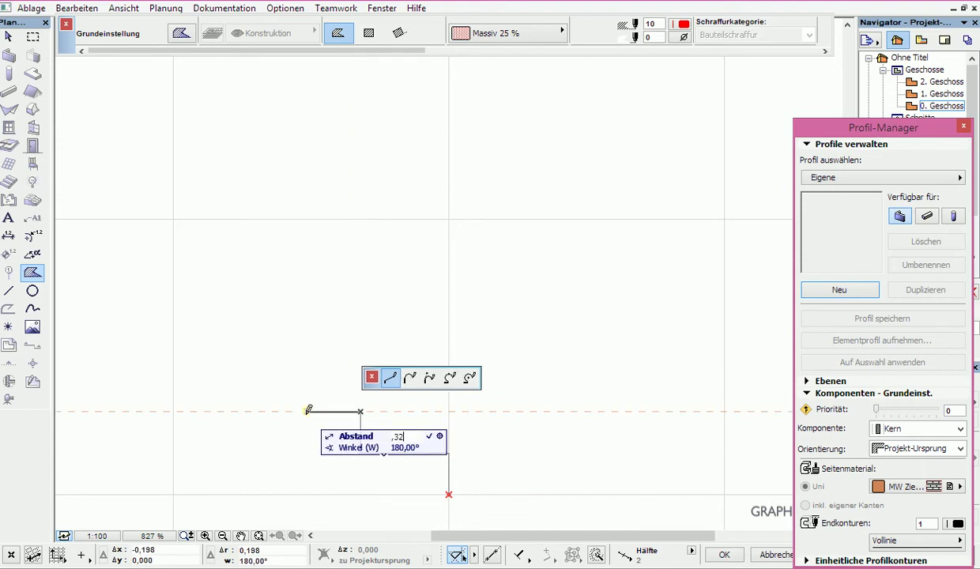
pyautogui.write('32')
pyautogui.press('Return')
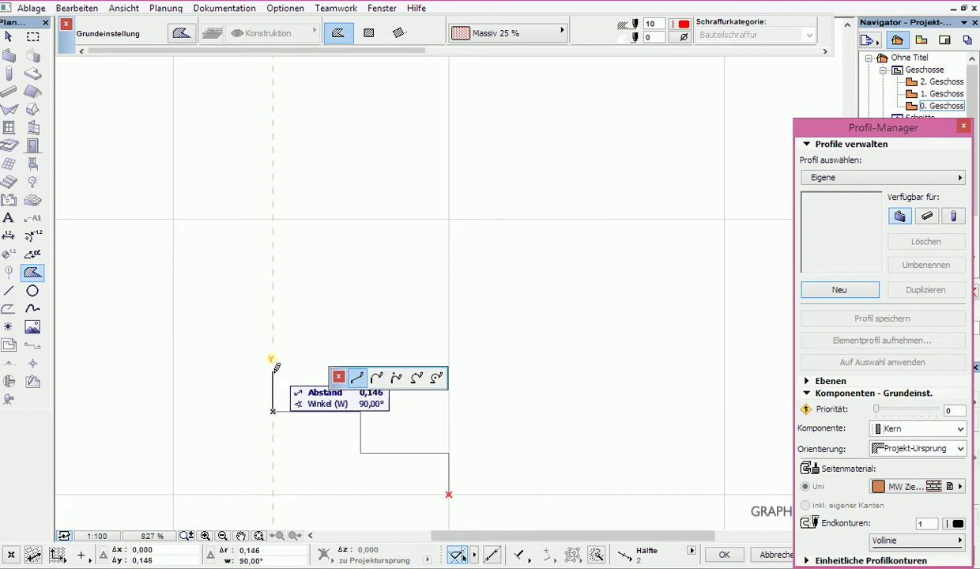
pyautogui.write(',14')
pyautogui.press('Return')
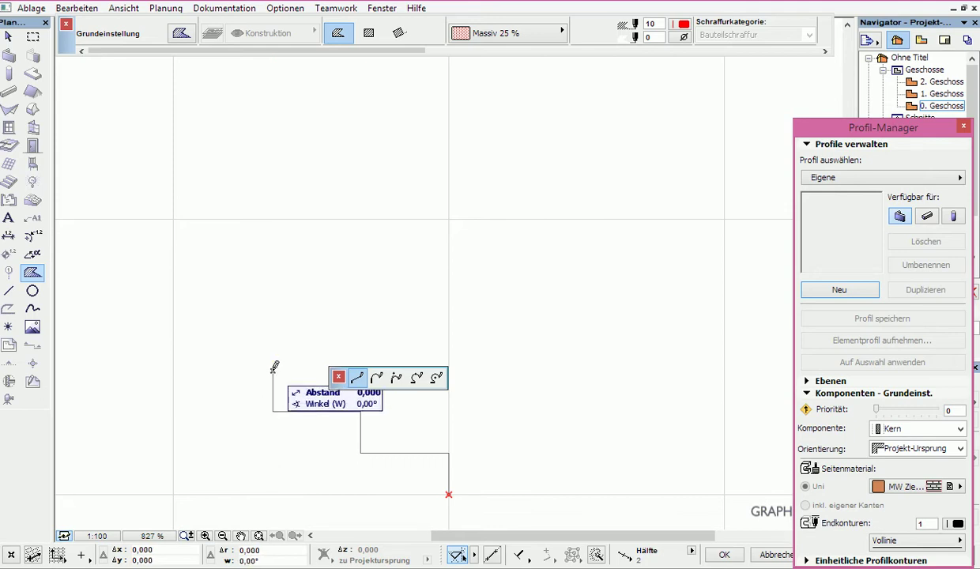
pyautogui.click(183, 369)
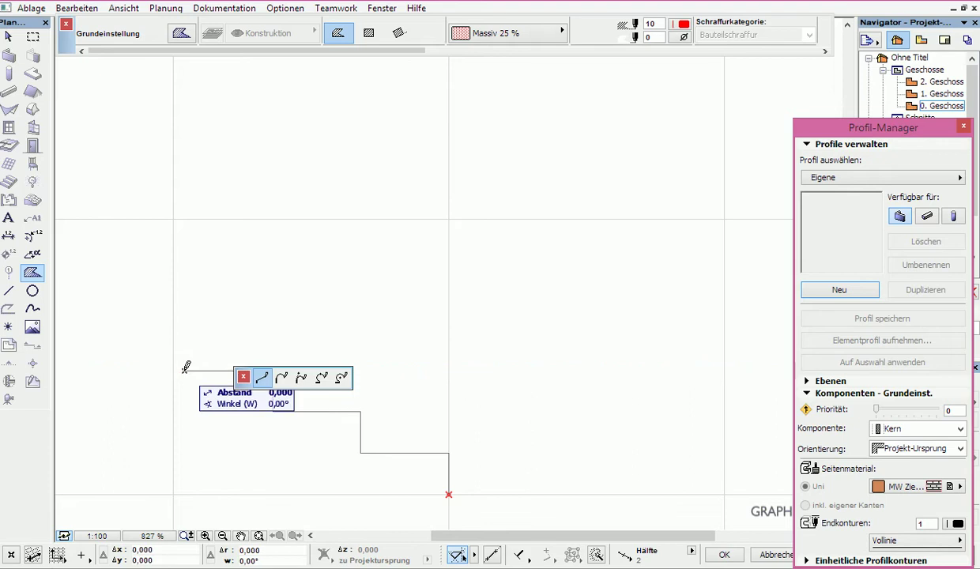
pyautogui.click(183, 495)
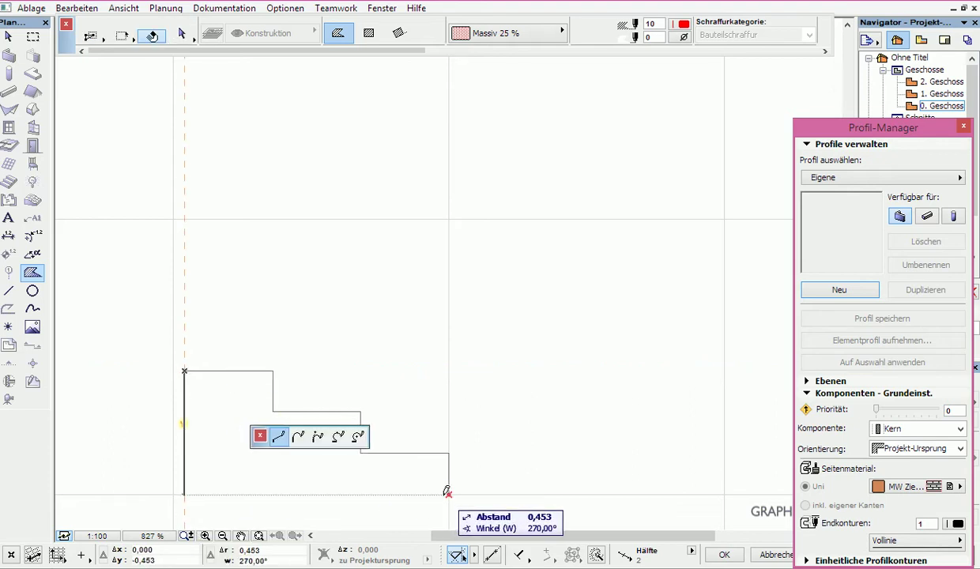
pyautogui.click(449, 494)
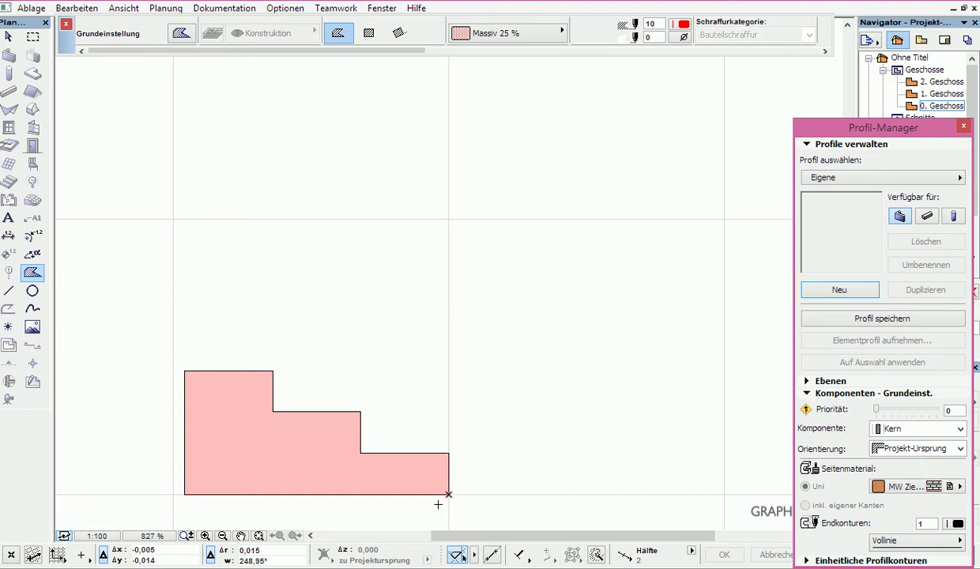
# - Set the stepped fill to the Stahlbeton hatch with hatch pen 24, background pen 44 and contour pen 3
pyautogui.click(300, 454)
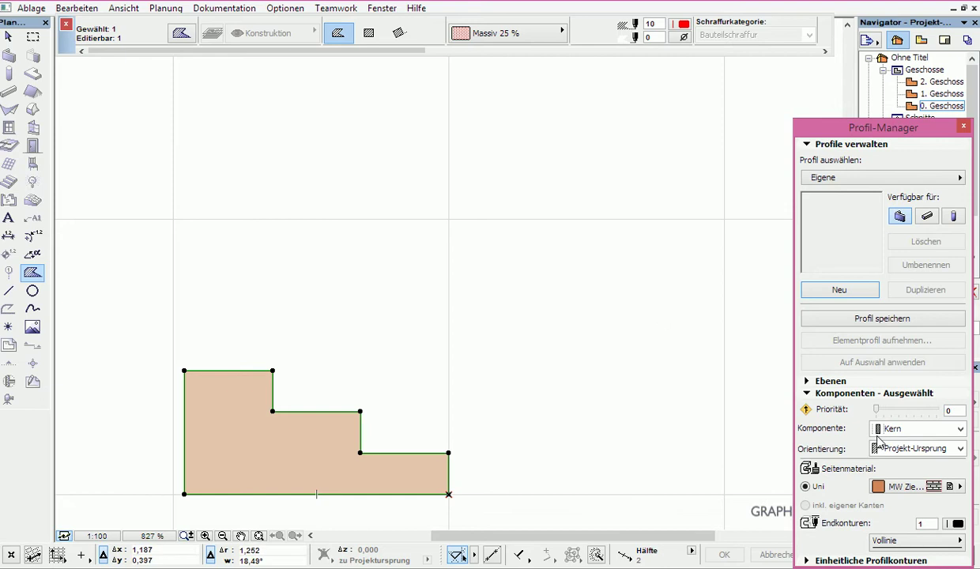
pyautogui.doubleClick(32, 276)
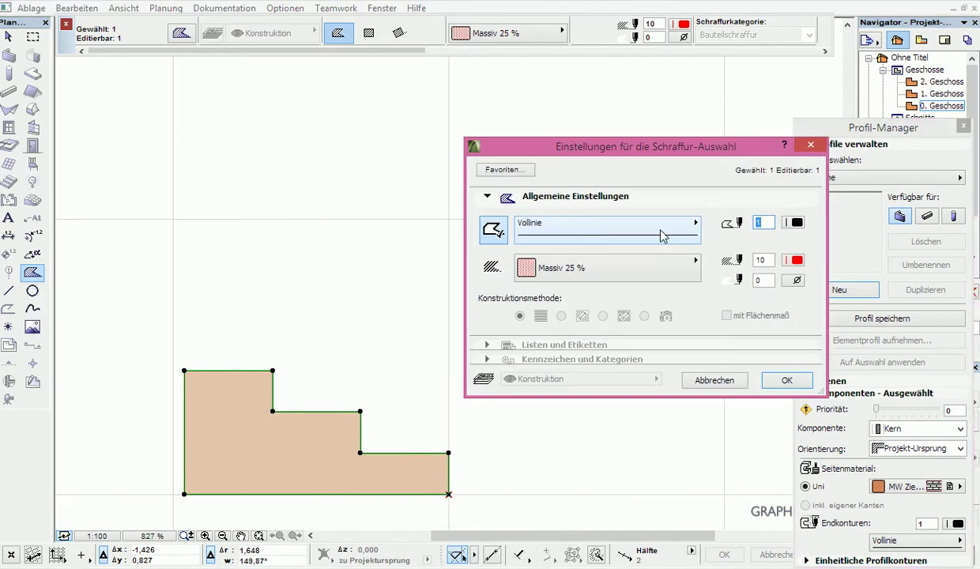
pyautogui.click(624, 268)
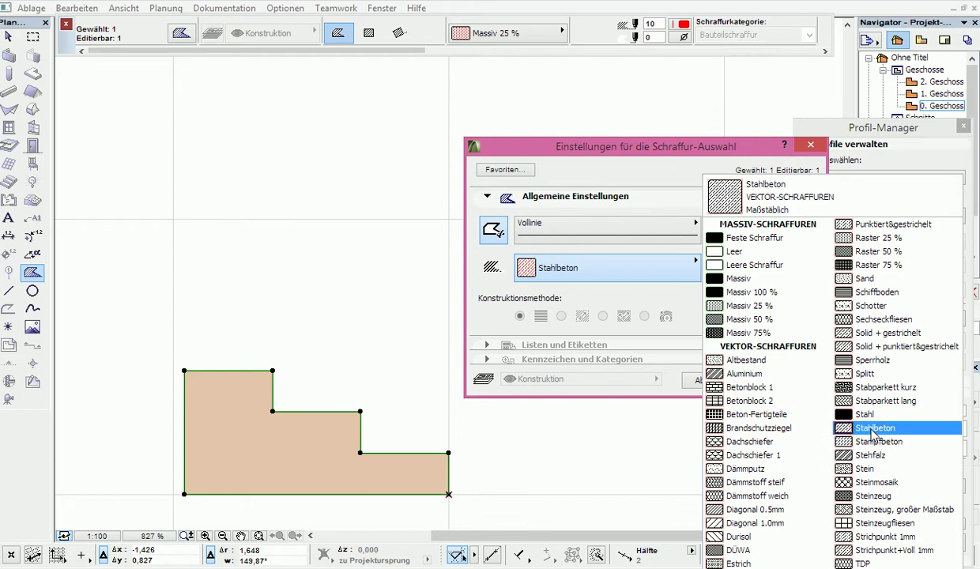
pyautogui.click(869, 427)
pyautogui.click(793, 261)
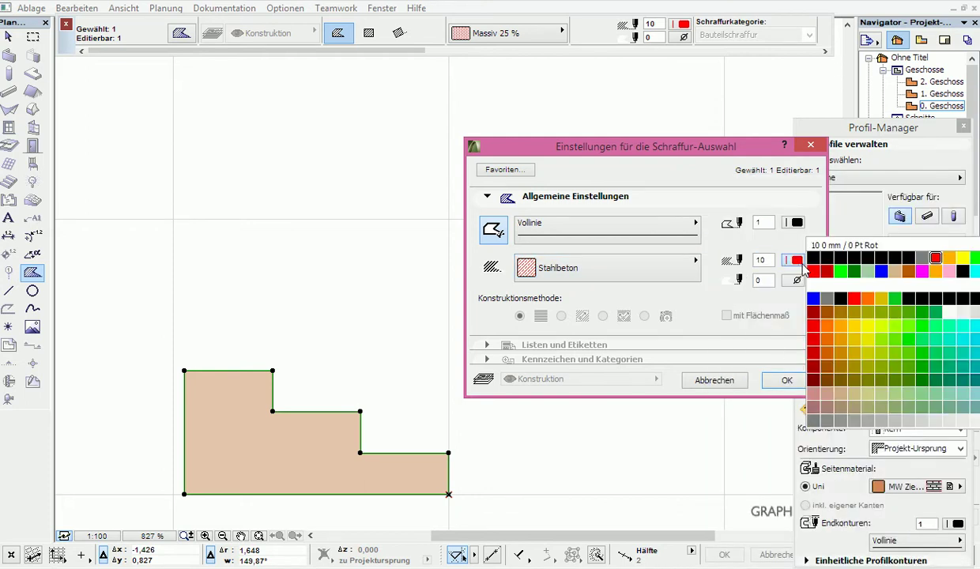
pyautogui.click(854, 272)
pyautogui.click(793, 280)
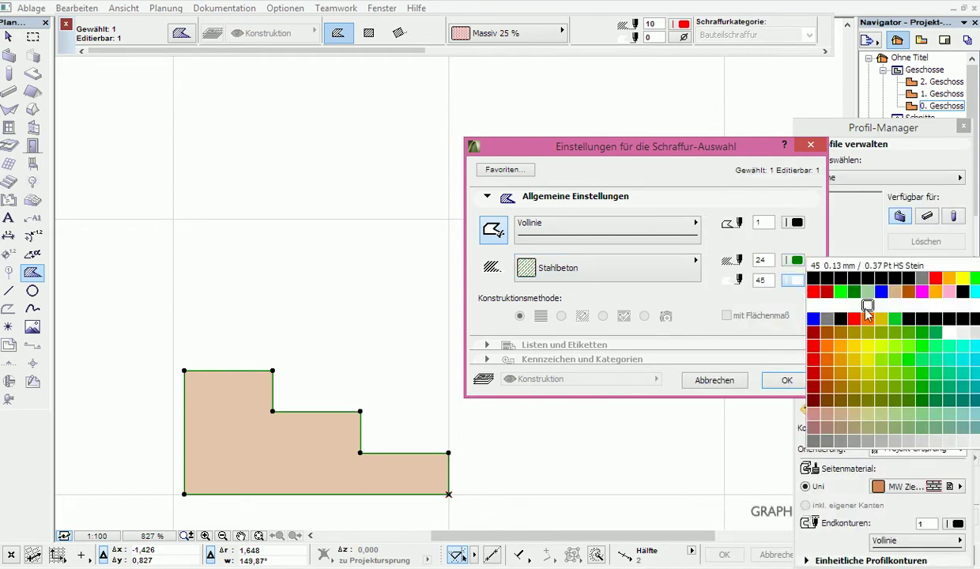
pyautogui.click(830, 298)
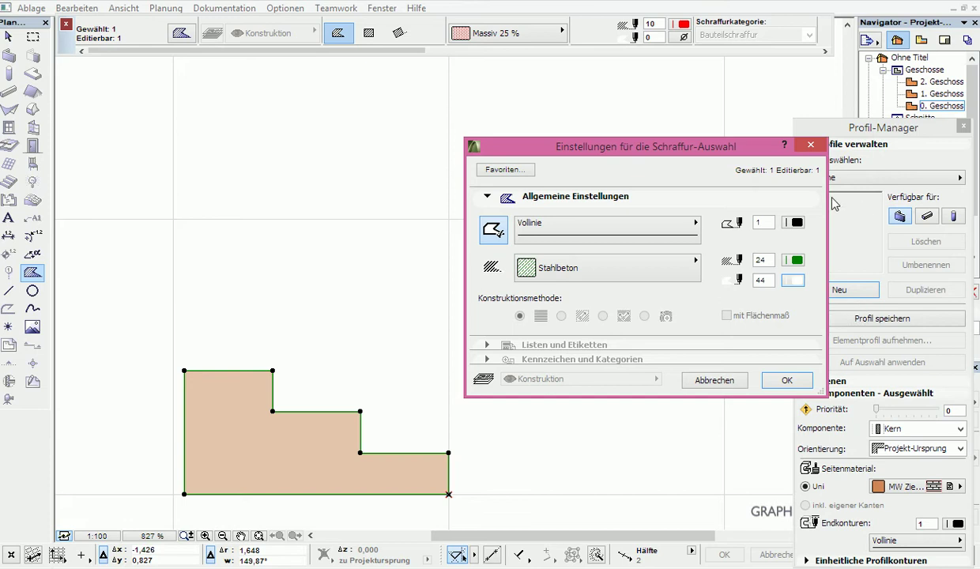
pyautogui.click(783, 223)
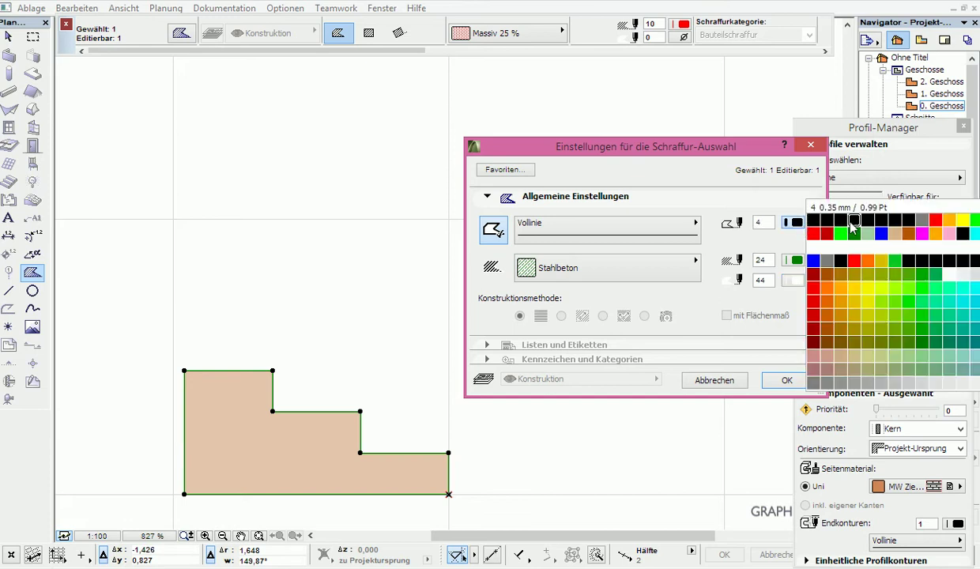
pyautogui.click(843, 221)
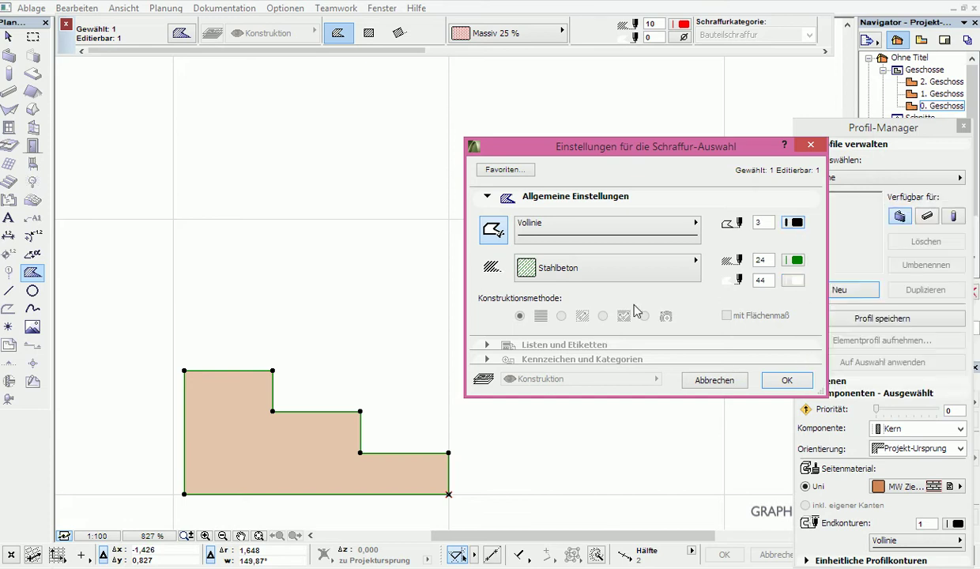
pyautogui.click(782, 379)
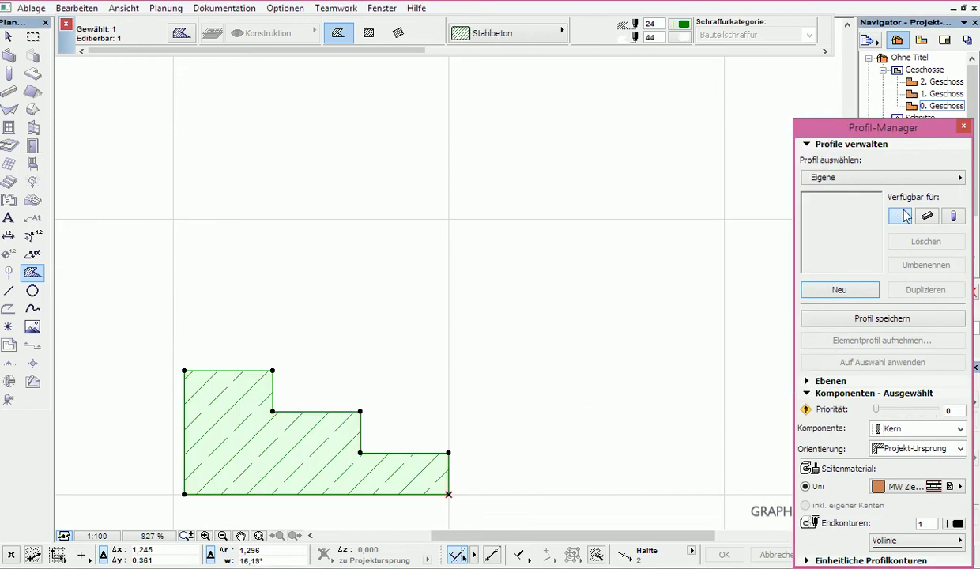
# - Assign the uniform side material "Beton, rauh" to the selected stair profile component
pyautogui.moveTo(870, 126); pyautogui.dragTo(715, 62)
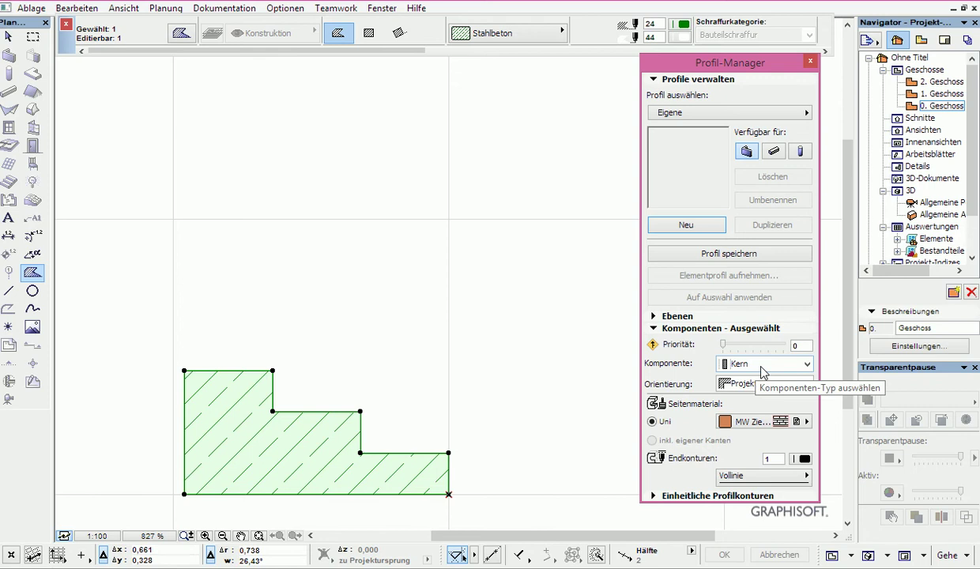
pyautogui.click(780, 424)
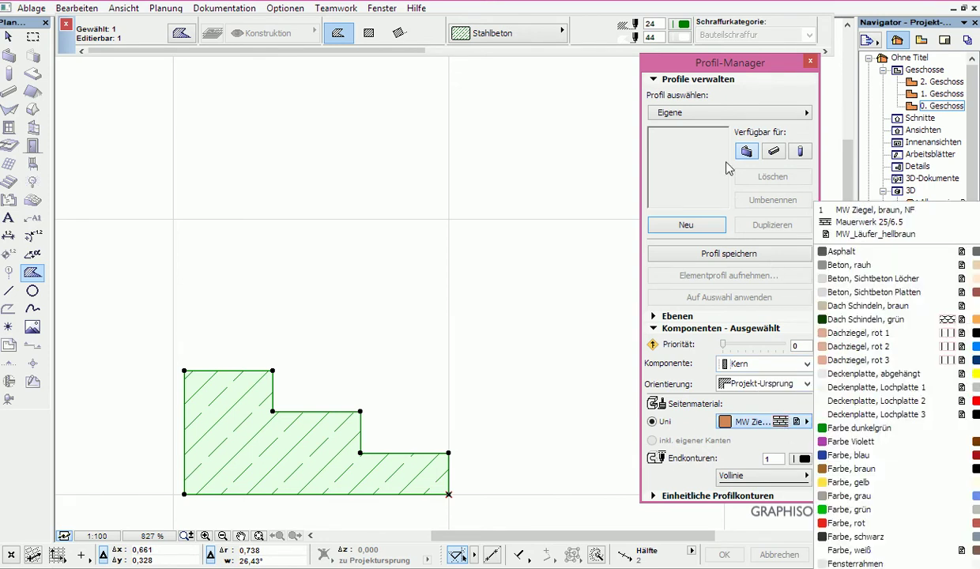
pyautogui.click(721, 62)
pyautogui.moveTo(721, 63); pyautogui.dragTo(134, 11)
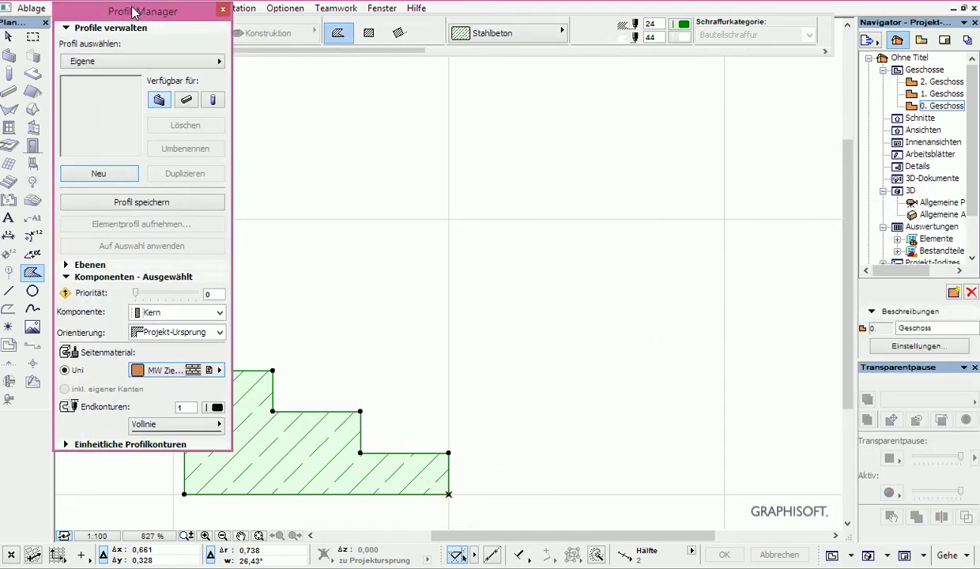
pyautogui.click(213, 372)
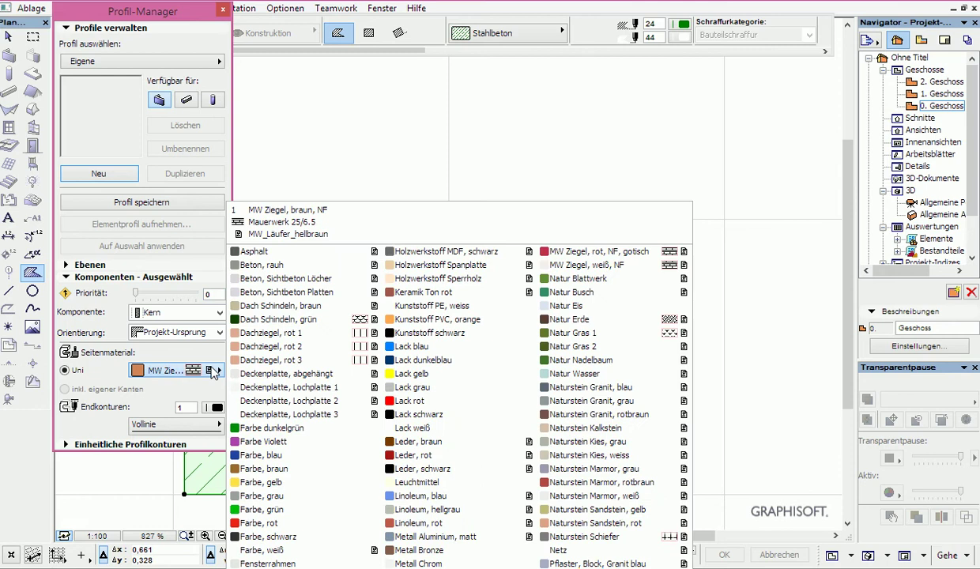
pyautogui.click(317, 270)
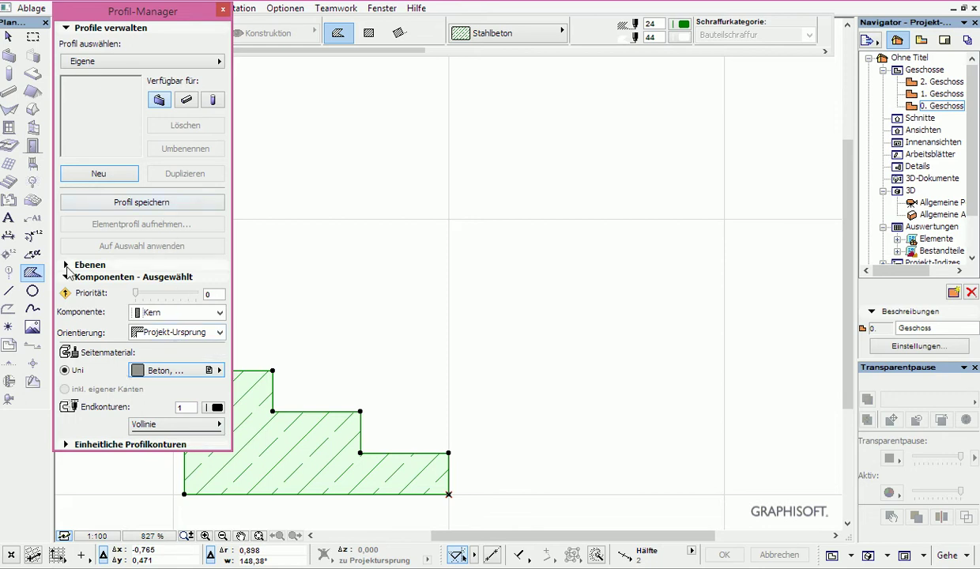
pyautogui.click(66, 277)
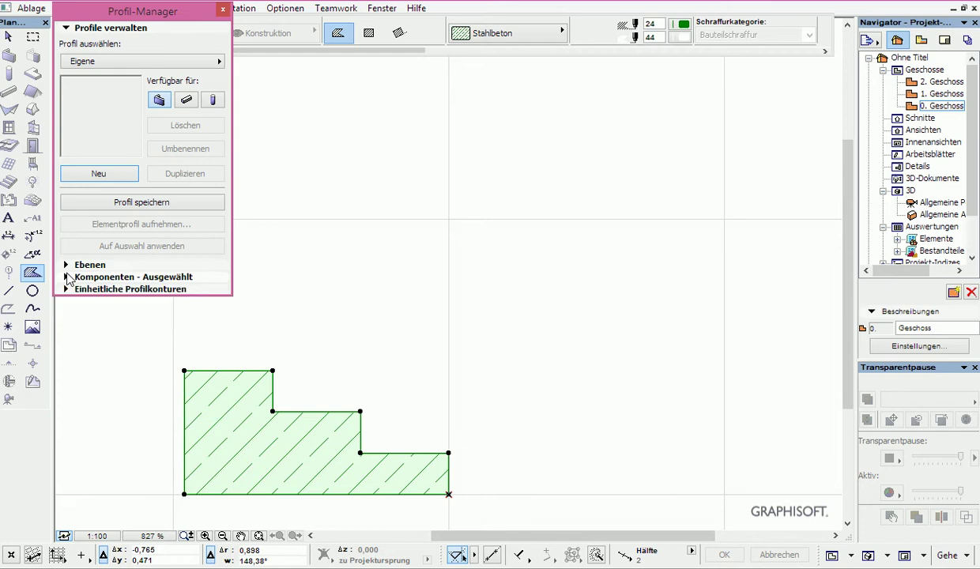
# - Save the profile under the name Aussentreppe and close the Profile Manager
pyautogui.click(143, 202)
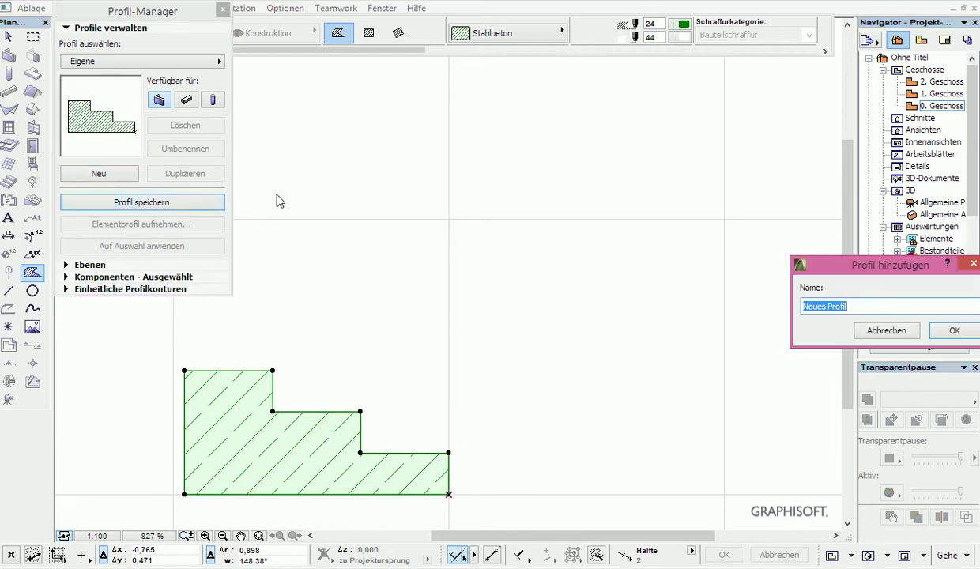
pyautogui.write('Aussentreppe')
pyautogui.click(955, 330)
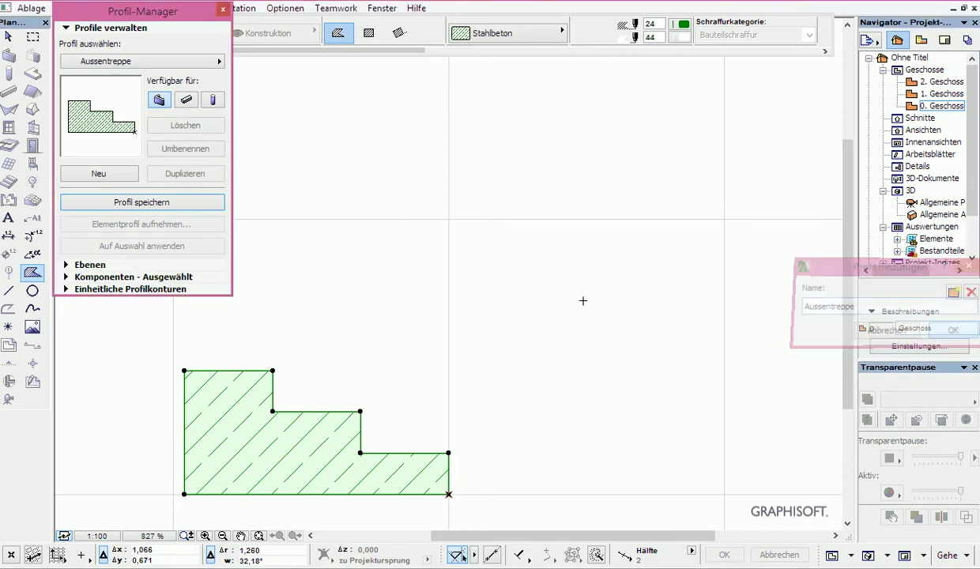
pyautogui.click(223, 10)
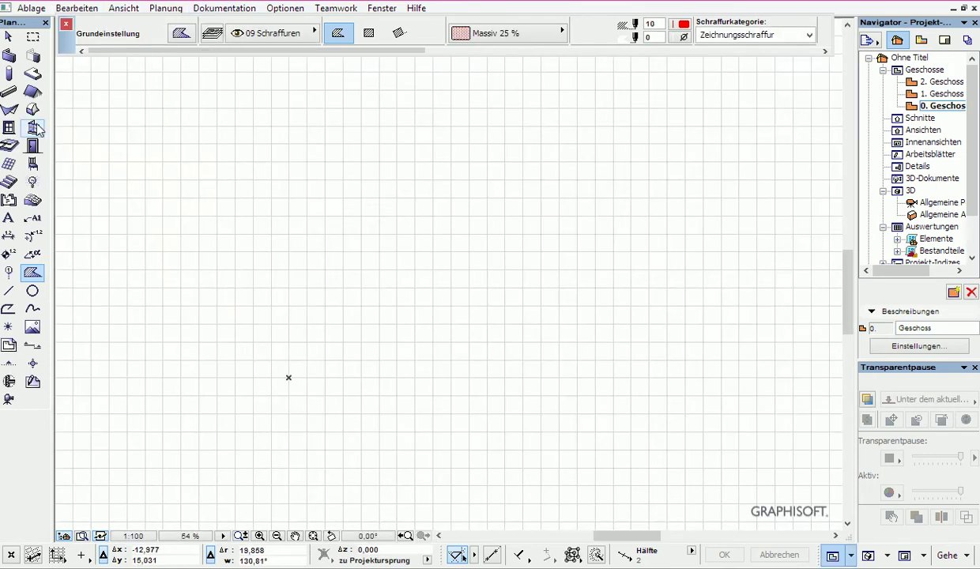
# - Open the Wall tool's default settings and set the wall form to Profil
pyautogui.doubleClick(8, 56)
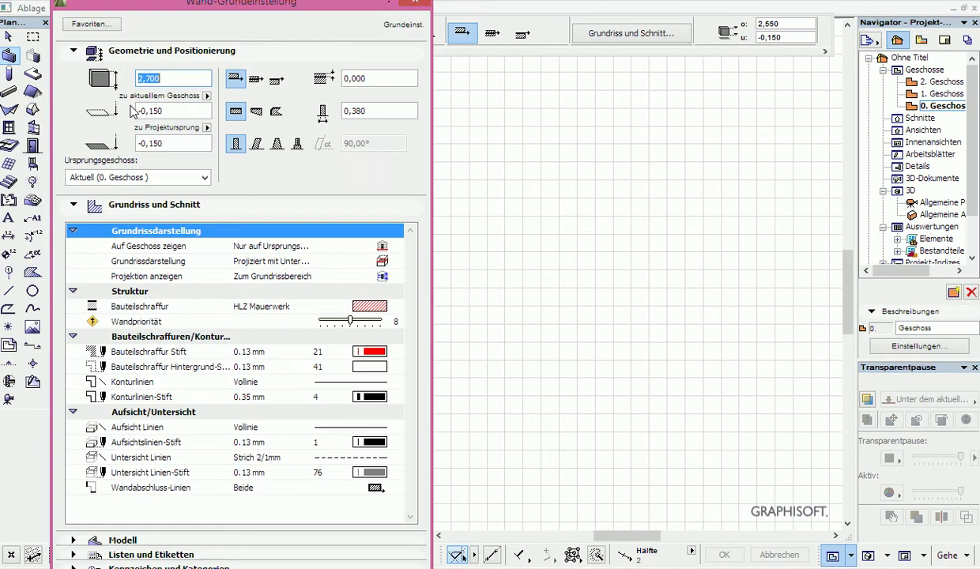
pyautogui.click(73, 51)
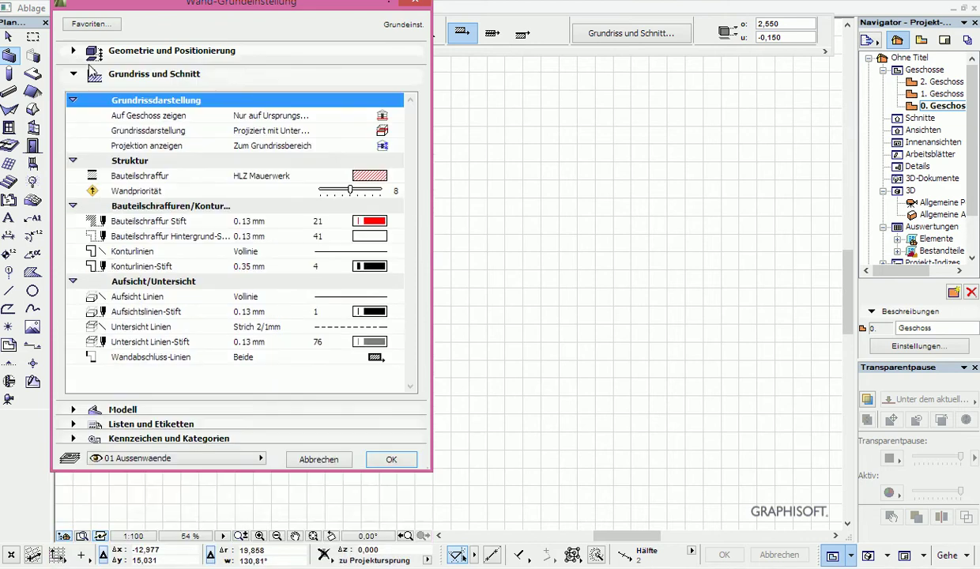
pyautogui.click(73, 65)
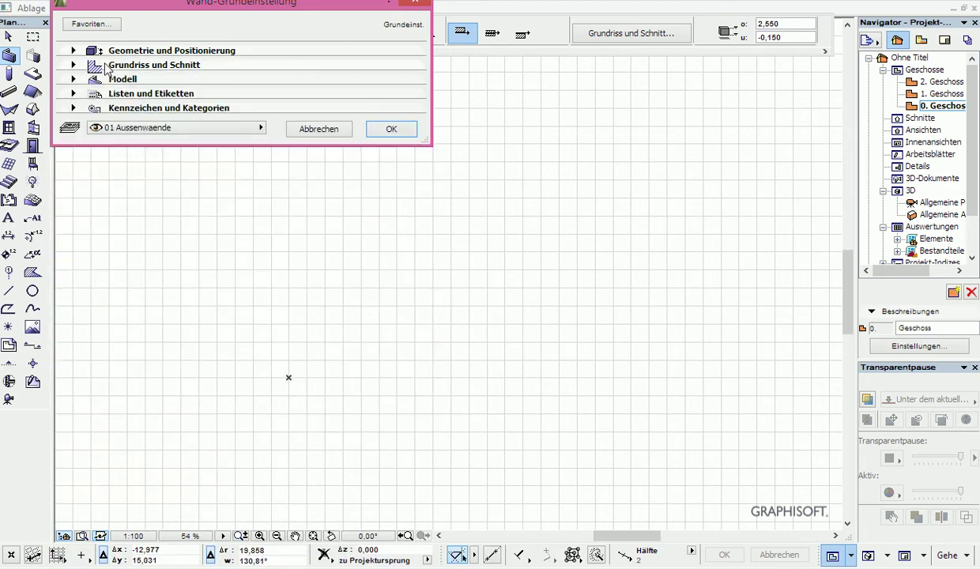
pyautogui.click(73, 50)
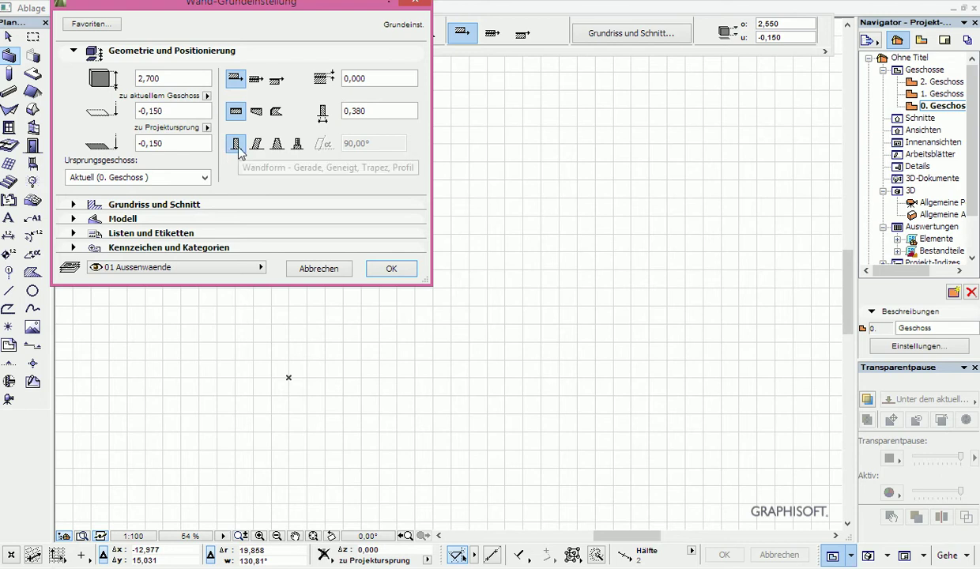
pyautogui.click(297, 146)
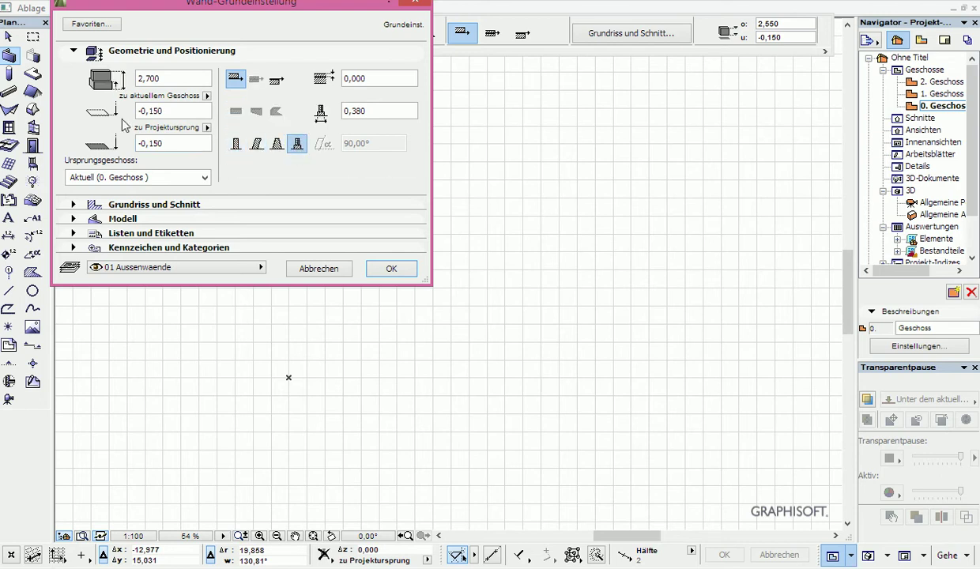
# - Assign the Aussentreppe profile as the wall's complex structure in the floor plan and section settings
pyautogui.click(71, 51)
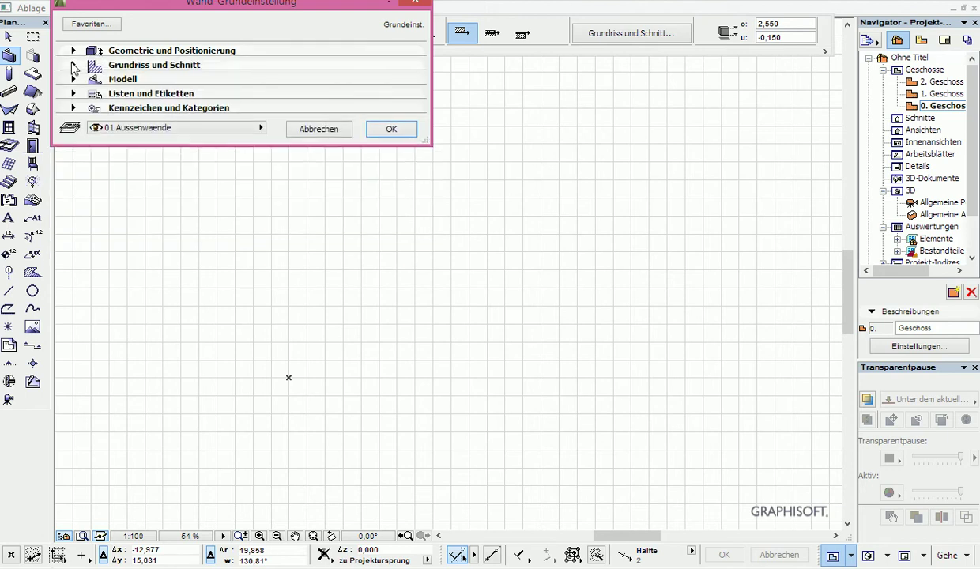
pyautogui.click(73, 66)
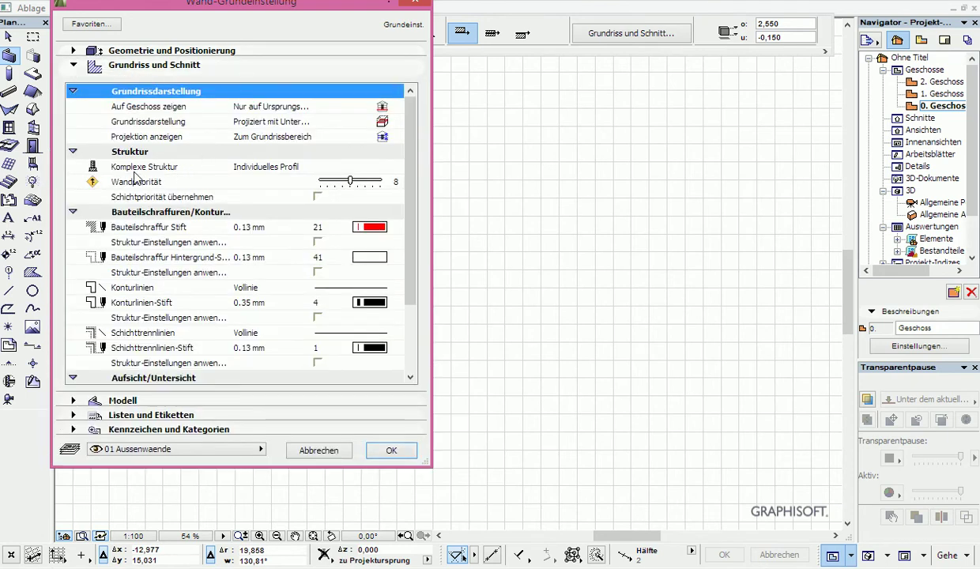
pyautogui.click(353, 169)
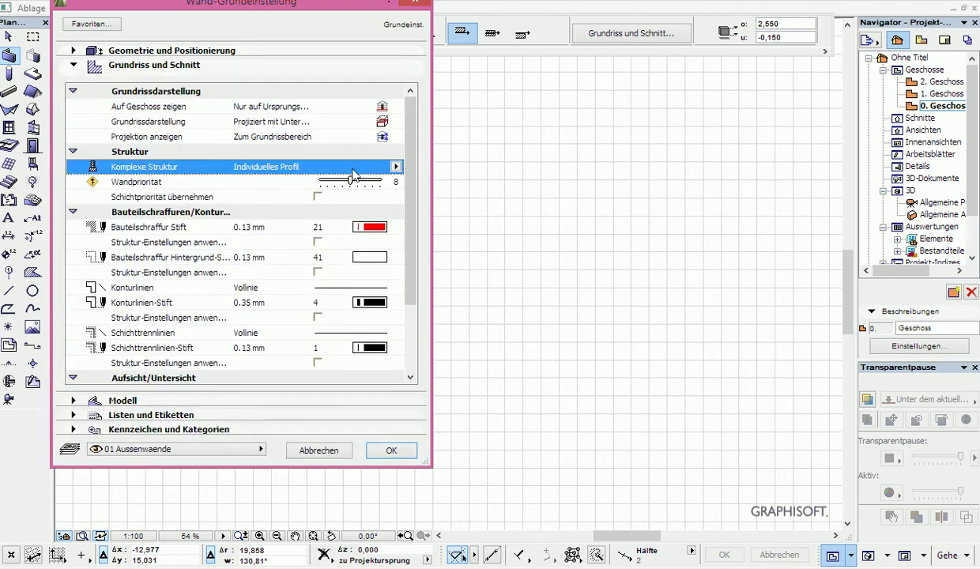
pyautogui.click(395, 168)
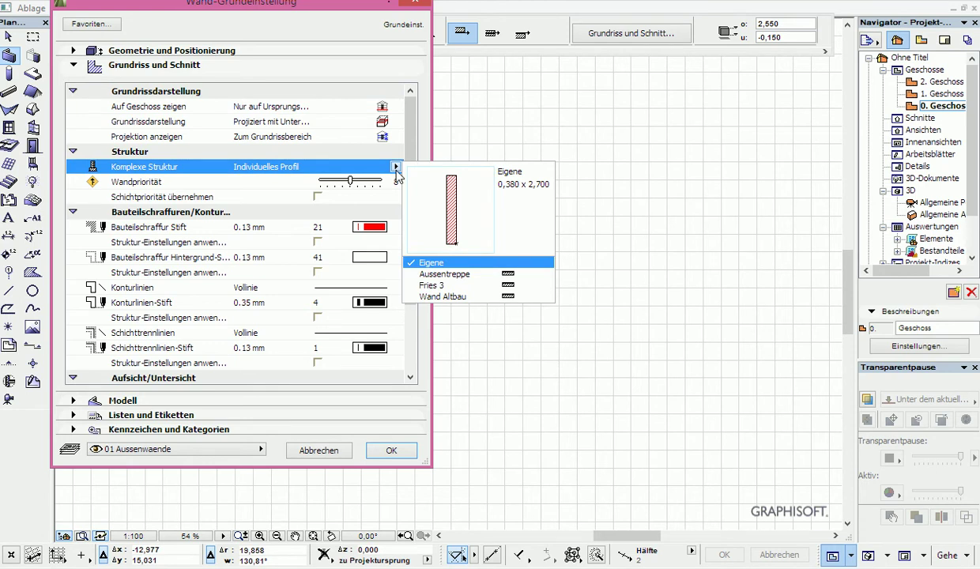
pyautogui.click(437, 278)
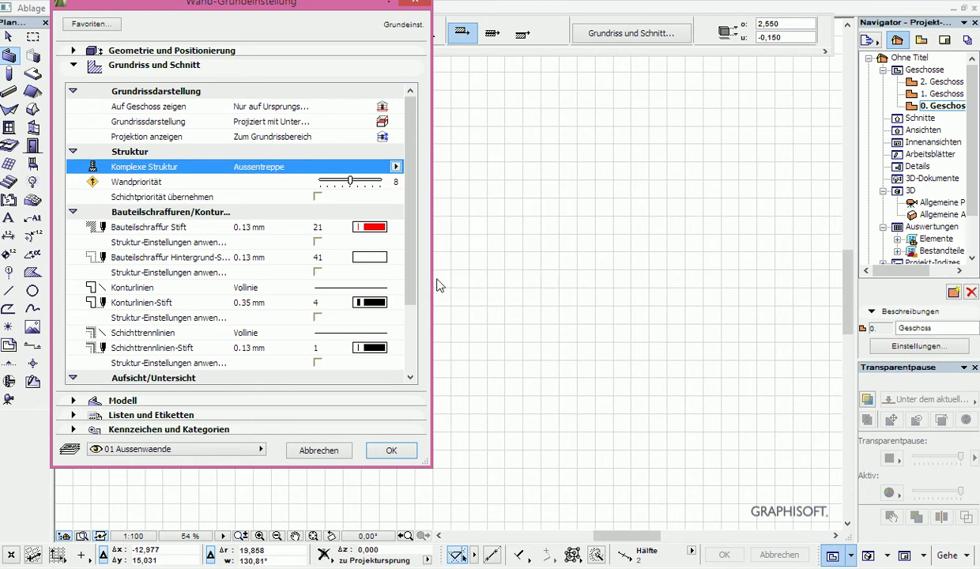
# - Enable the adopted layer priority and the structure's own settings for hatch, background, contour and separator pens, and confirm the wall settings
pyautogui.click(318, 199)
pyautogui.click(317, 242)
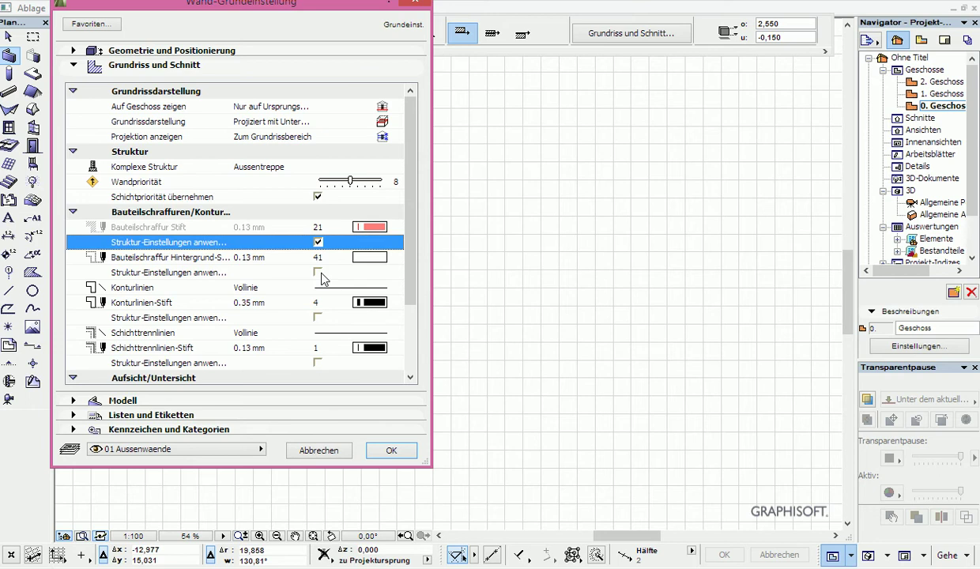
pyautogui.click(318, 273)
pyautogui.click(317, 317)
pyautogui.click(318, 363)
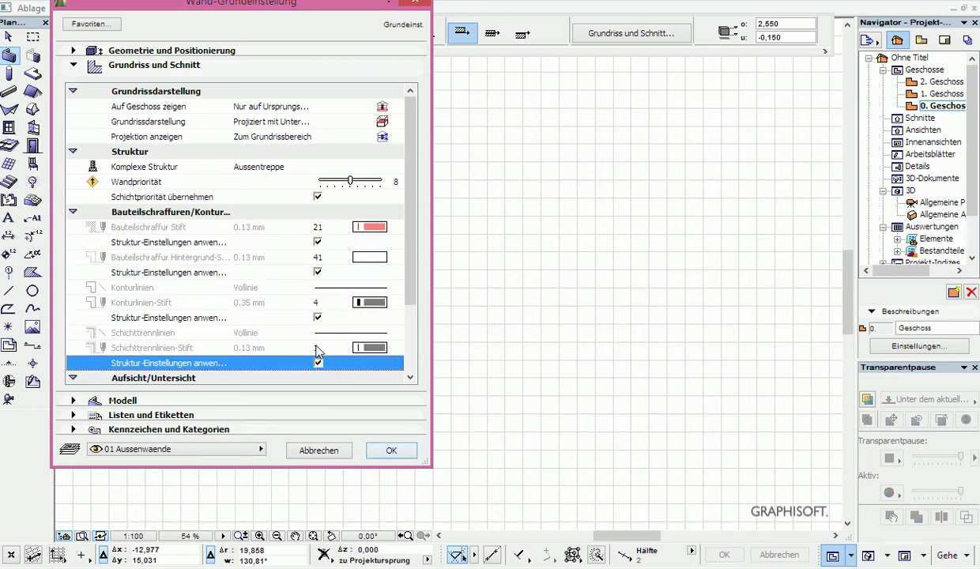
pyautogui.click(391, 452)
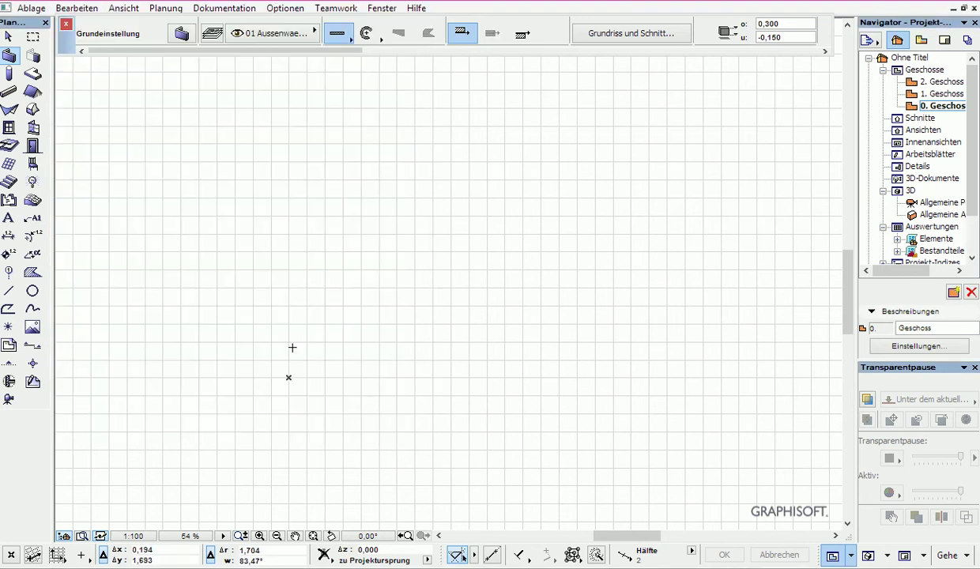
# - Draw a chained wall from the origin: up, across, diagonally down, ending with a horizontal segment about 3.80 m long
pyautogui.click(338, 40)
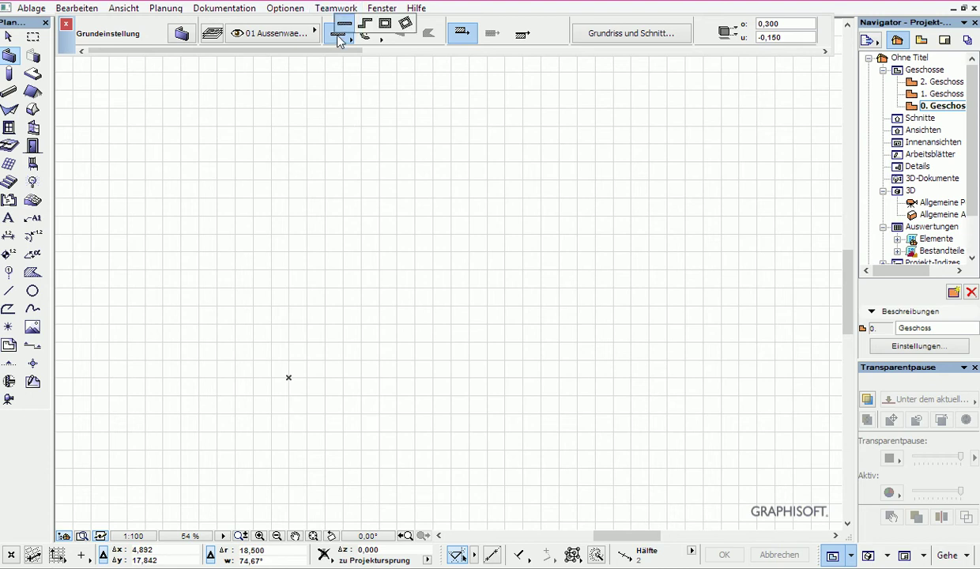
pyautogui.click(352, 24)
pyautogui.click(289, 377)
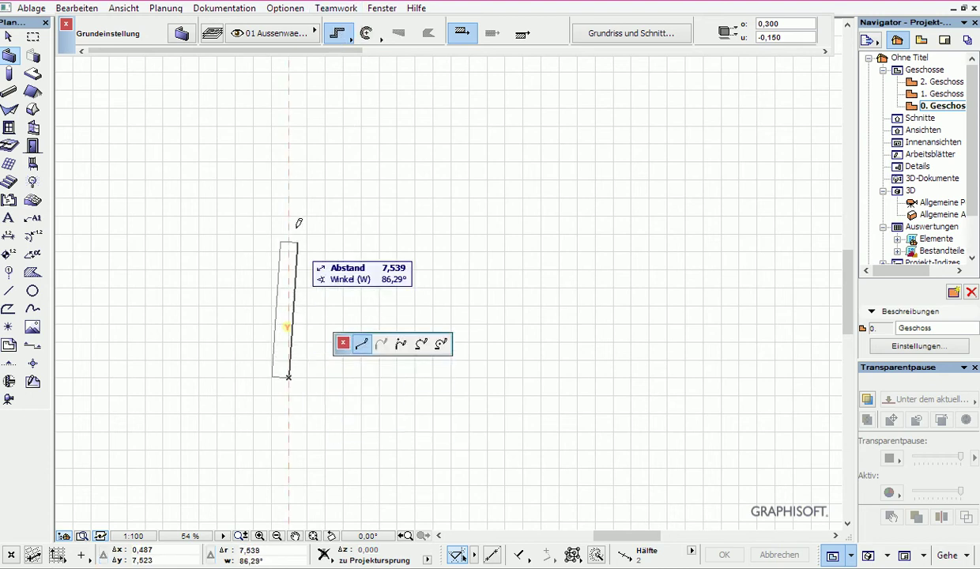
pyautogui.click(289, 326)
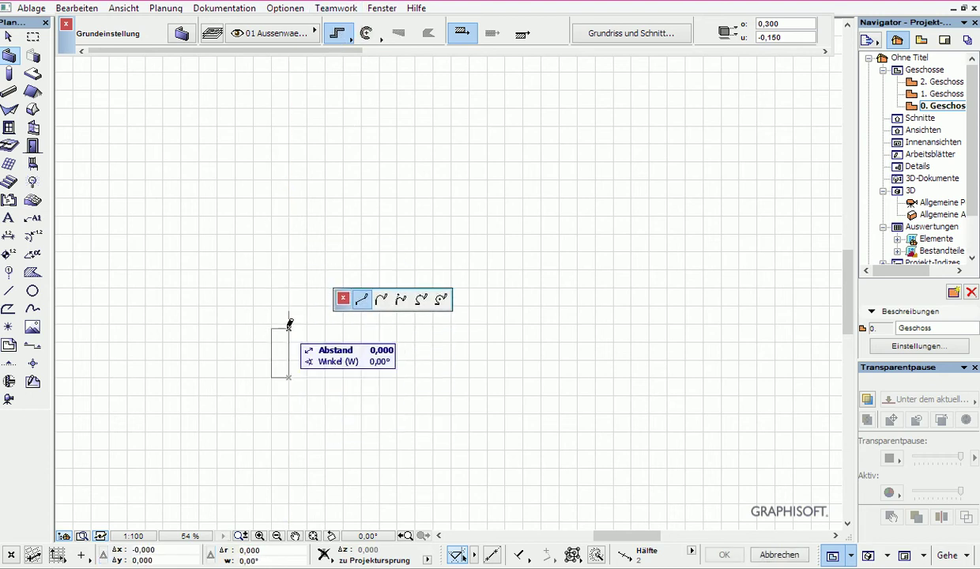
pyautogui.click(381, 326)
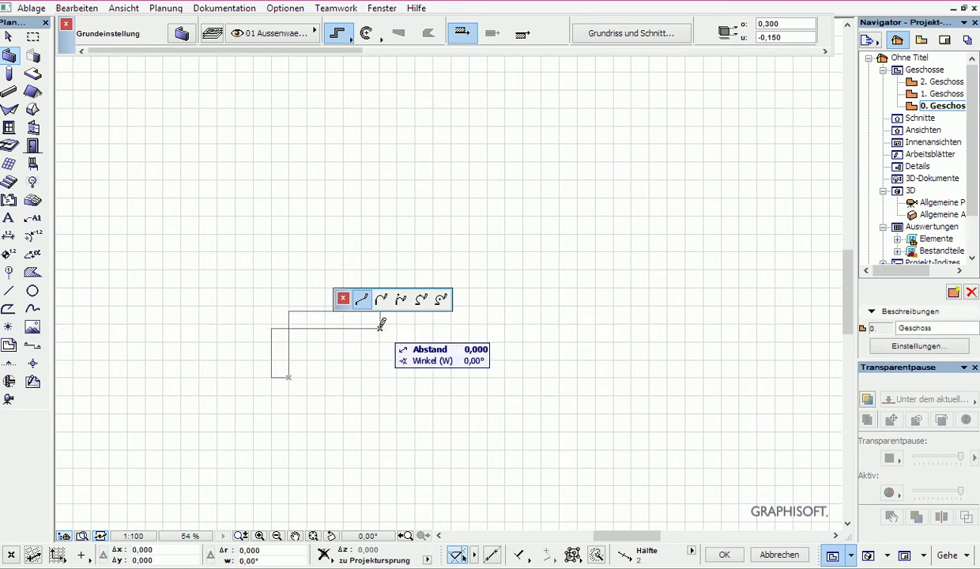
pyautogui.click(423, 372)
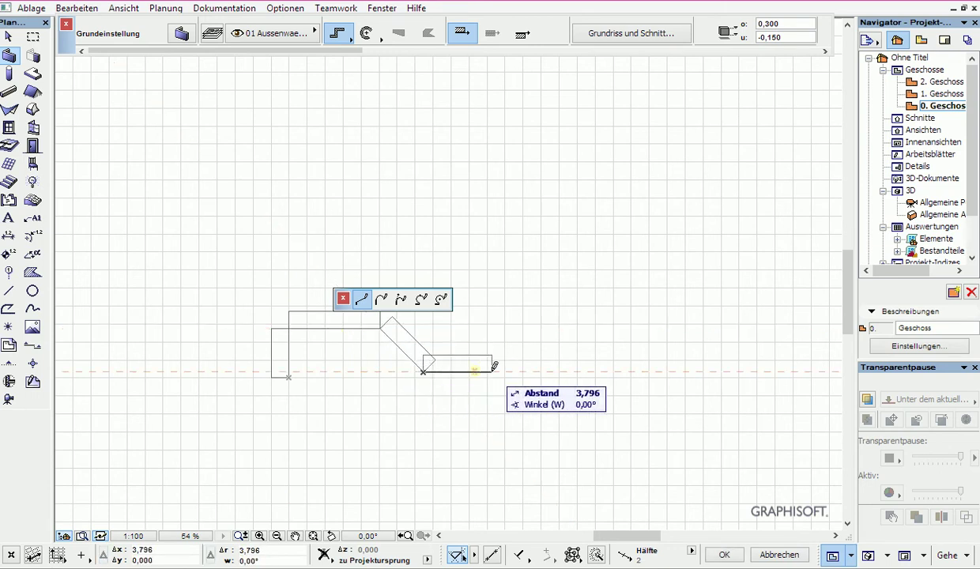
pyautogui.doubleClick(491, 365)
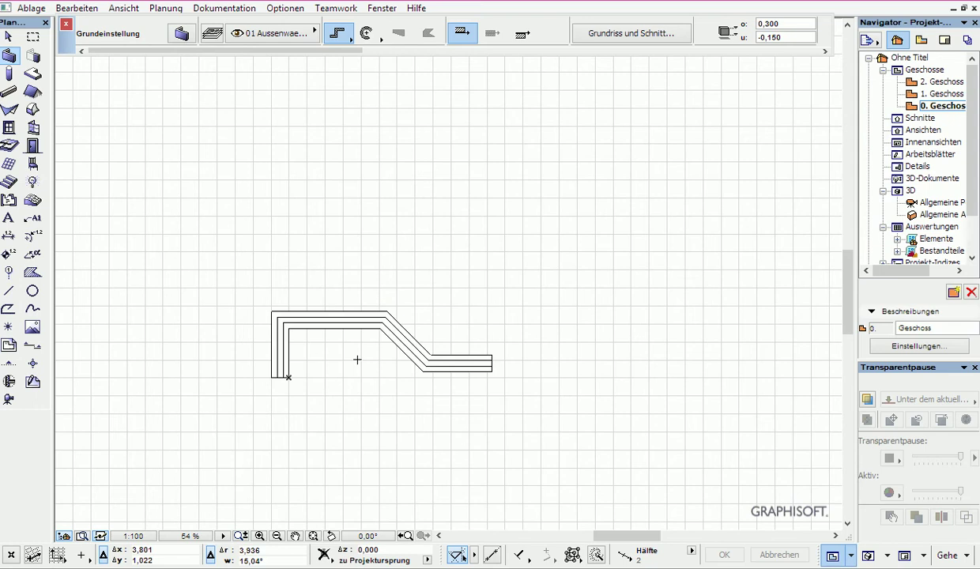
# - Display the stepped stair walls in the 3D perspective window
pyautogui.keyDown('shift'); pyautogui.click(287, 328); pyautogui.keyUp('shift')
pyautogui.press('Escape')
pyautogui.press('F3')
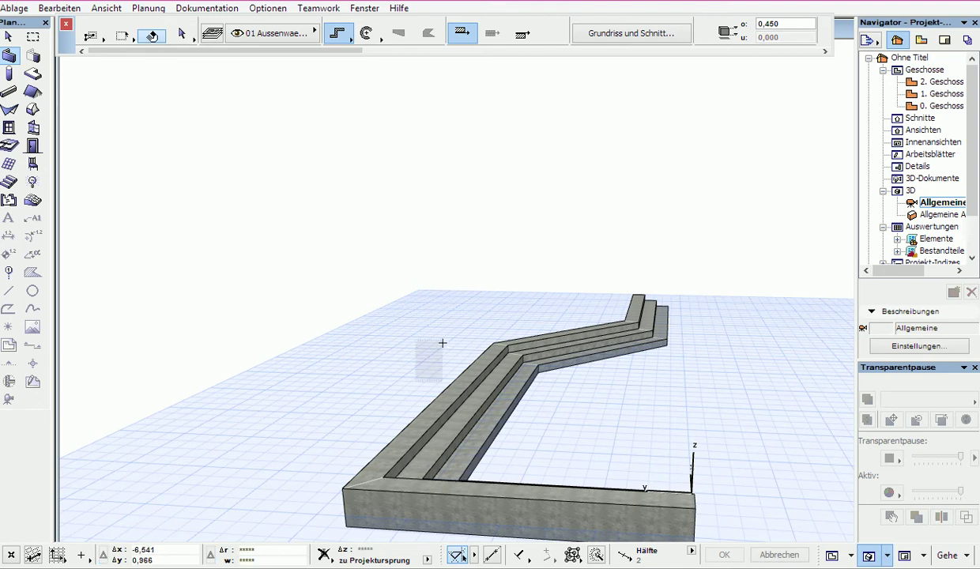
pyautogui.press('shift')
pyautogui.moveTo(477, 293)
pyautogui.keyDown('shift'); pyautogui.mouseDown(button='middle')
pyautogui.moveTo(459, 302)
pyautogui.moveTo(350, 274)
pyautogui.moveTo(238, 338)
pyautogui.moveTo(240, 291)
pyautogui.moveTo(234, 322)
pyautogui.moveTo(227, 313)
pyautogui.mouseUp(button='middle'); pyautogui.keyUp('shift')
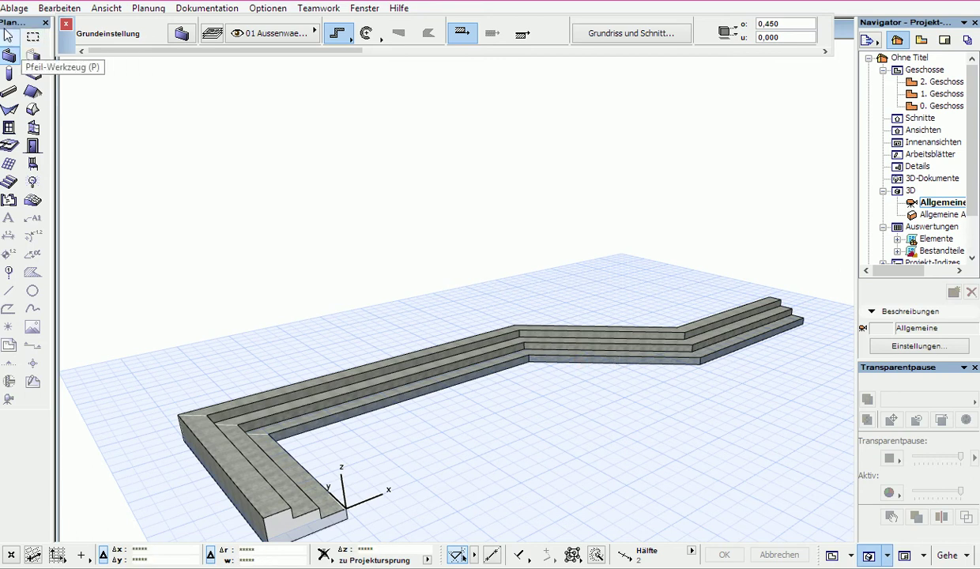
# - Bend the diagonal stair segment into an arc bulging outward at its front reference edge
pyautogui.click(30, 40)
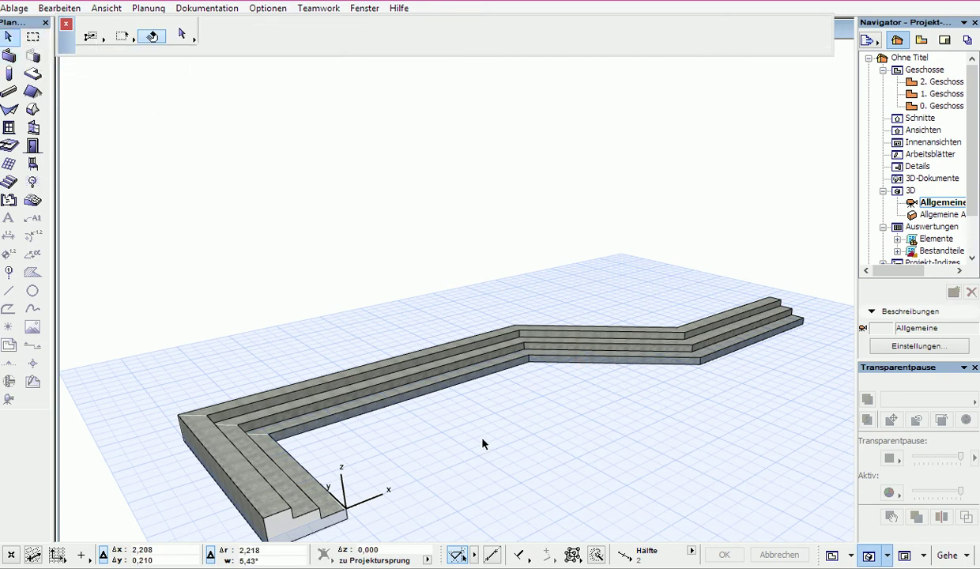
pyautogui.keyDown('shift'); pyautogui.moveTo(481, 445); pyautogui.dragTo(523, 362, button='middle'); pyautogui.keyUp('shift')
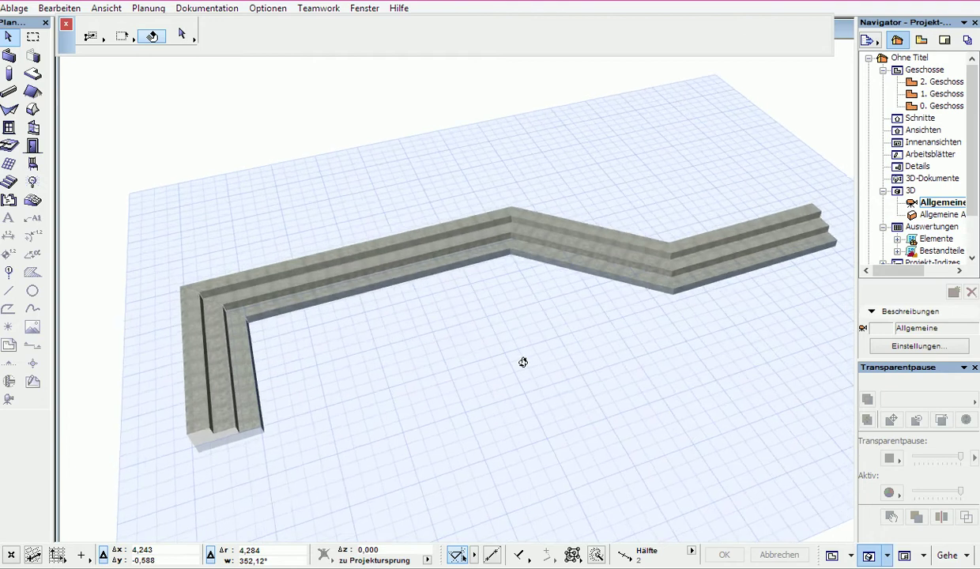
pyautogui.click(573, 263)
pyautogui.click(574, 269)
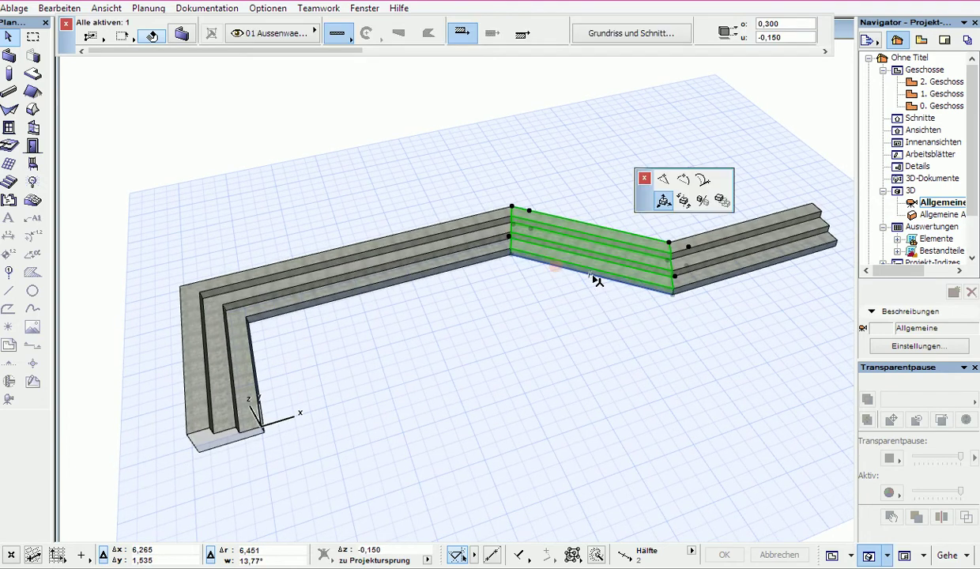
pyautogui.click(683, 180)
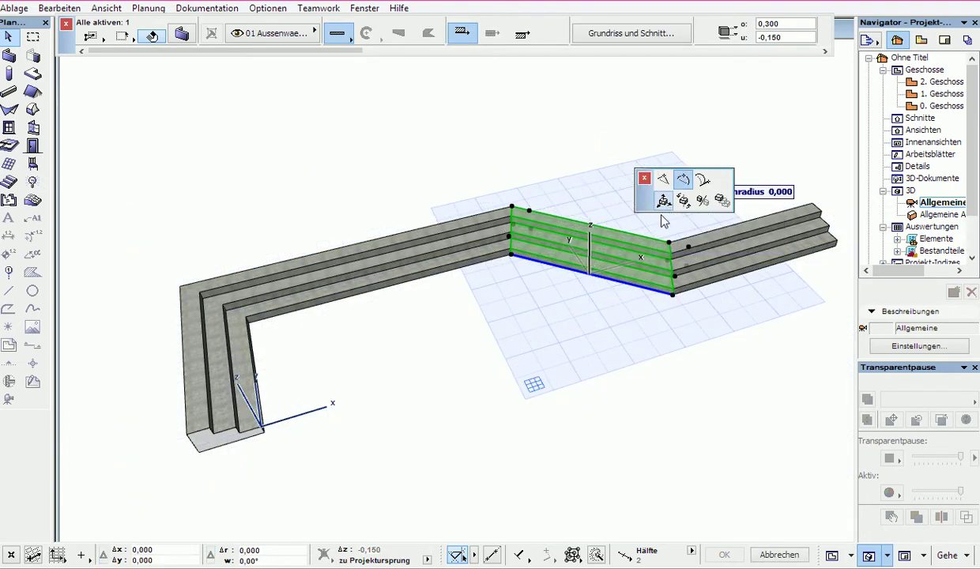
pyautogui.click(594, 295)
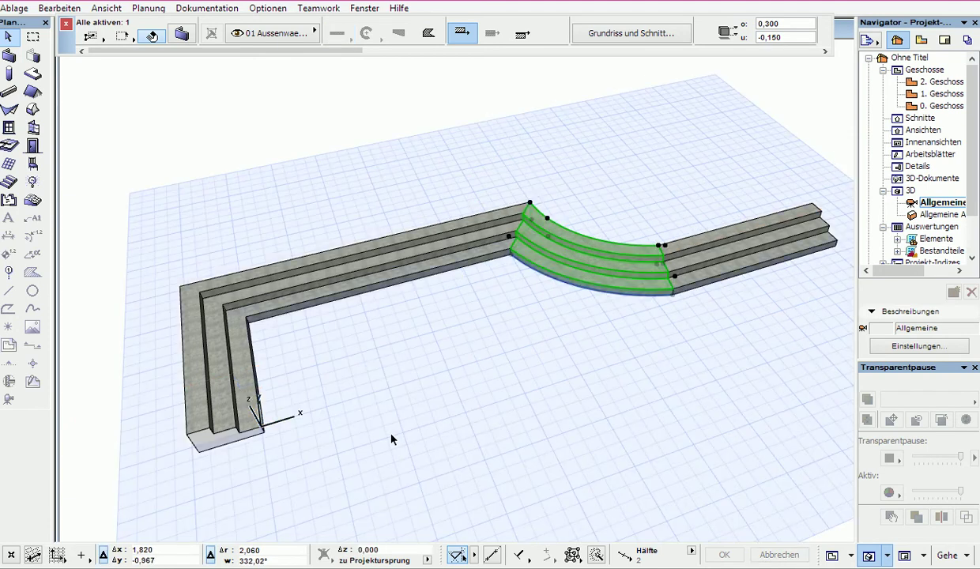
# - Bend the long straight stair segment into an arc curving away from its front reference edge
pyautogui.click(336, 292)
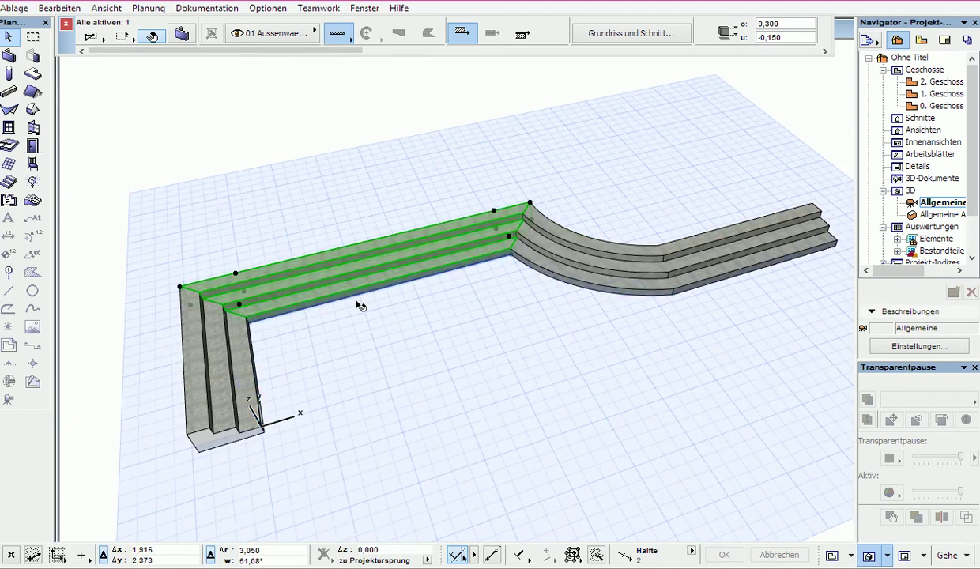
pyautogui.click(387, 287)
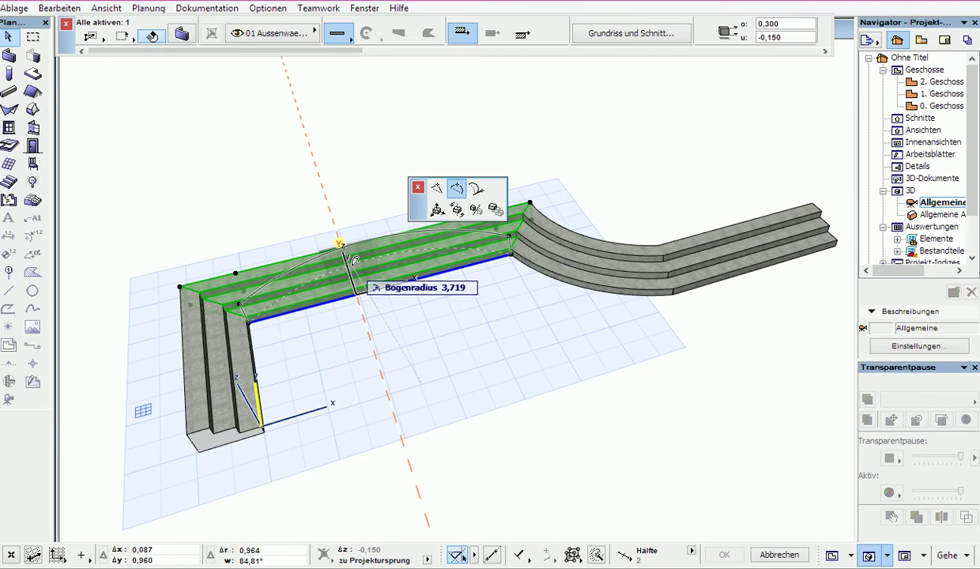
pyautogui.click(329, 237)
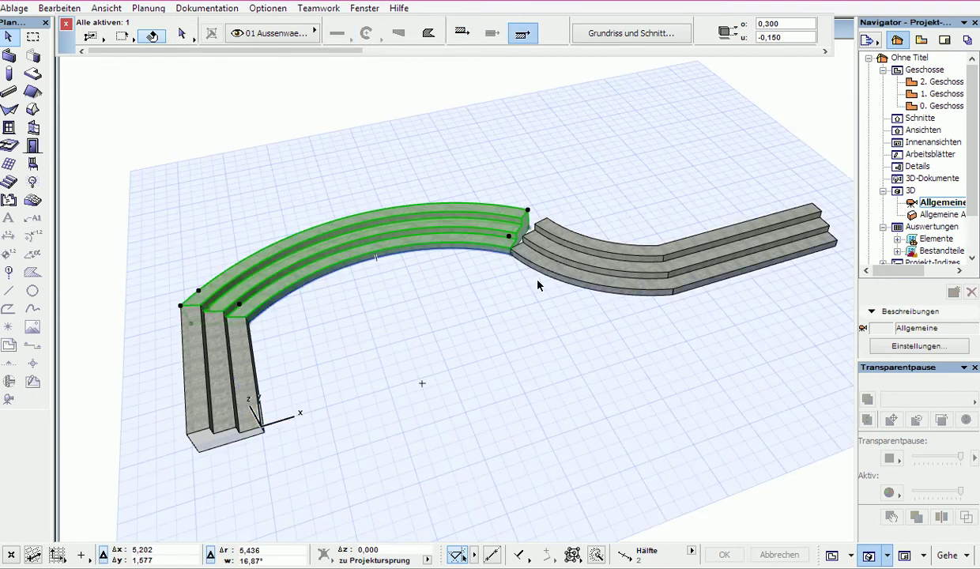
pyautogui.keyDown('shift'); pyautogui.click(599, 279); pyautogui.keyUp('shift')
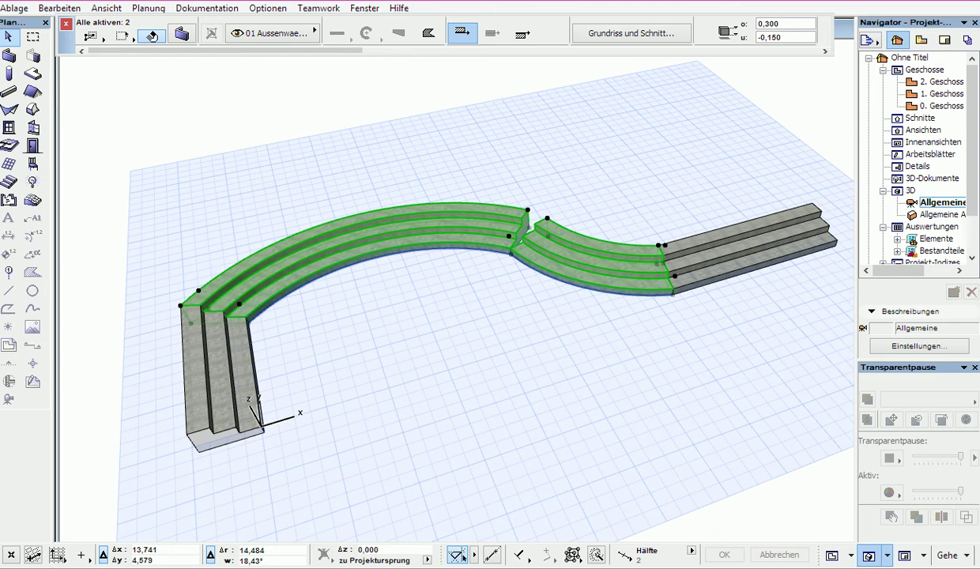
pyautogui.moveTo(960, 44); pyautogui.dragTo(779, 44)
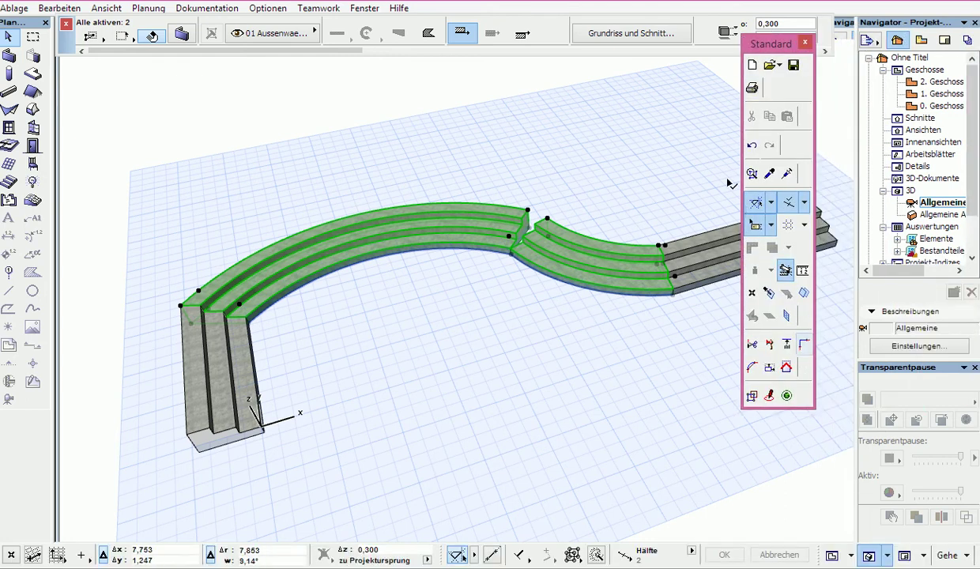
pyautogui.press('Escape')
# - Pull the end of the shorter curved stair segment back about 0.38 m along its arc from the neighbouring curve, and deselect it
pyautogui.scroll(6, 464, 294)
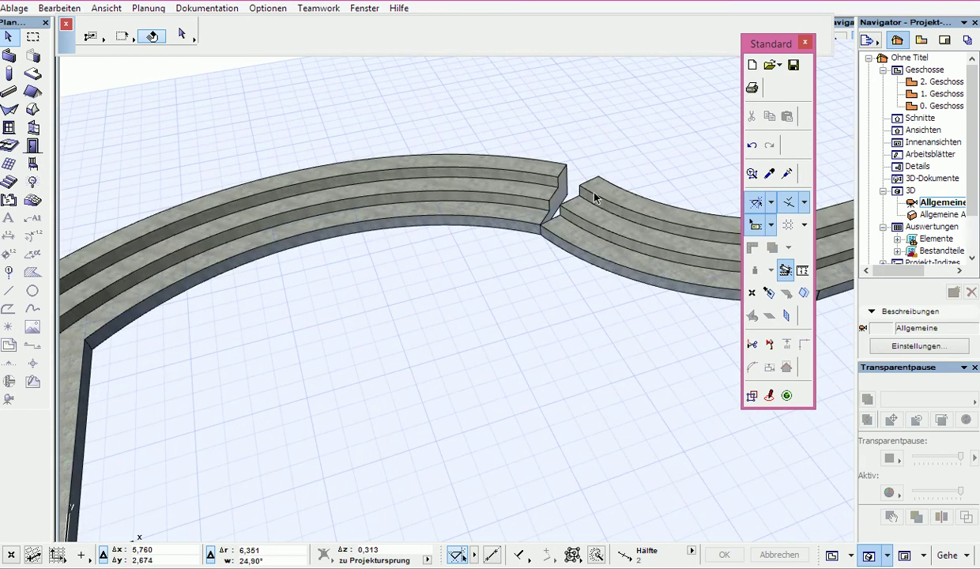
pyautogui.click(565, 259)
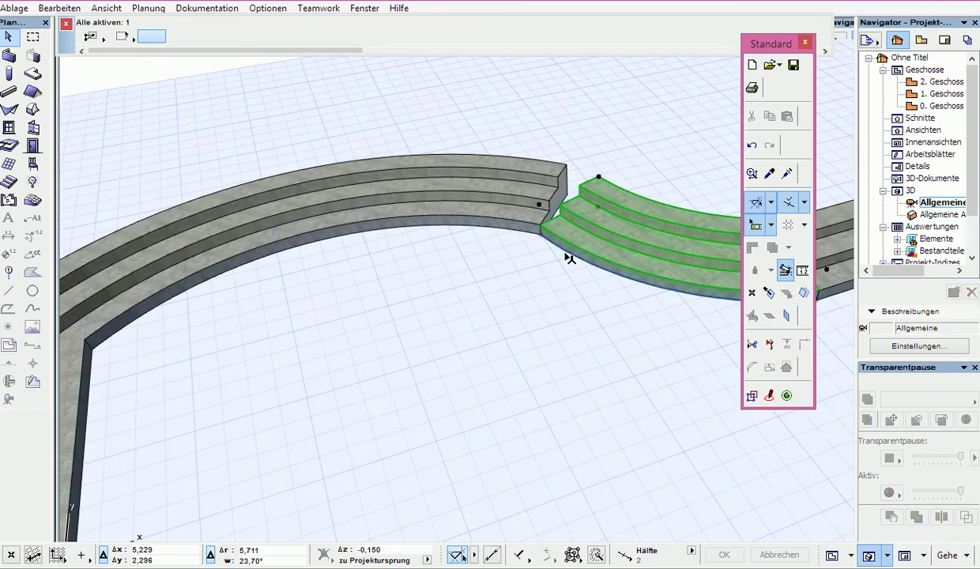
pyautogui.click(539, 235)
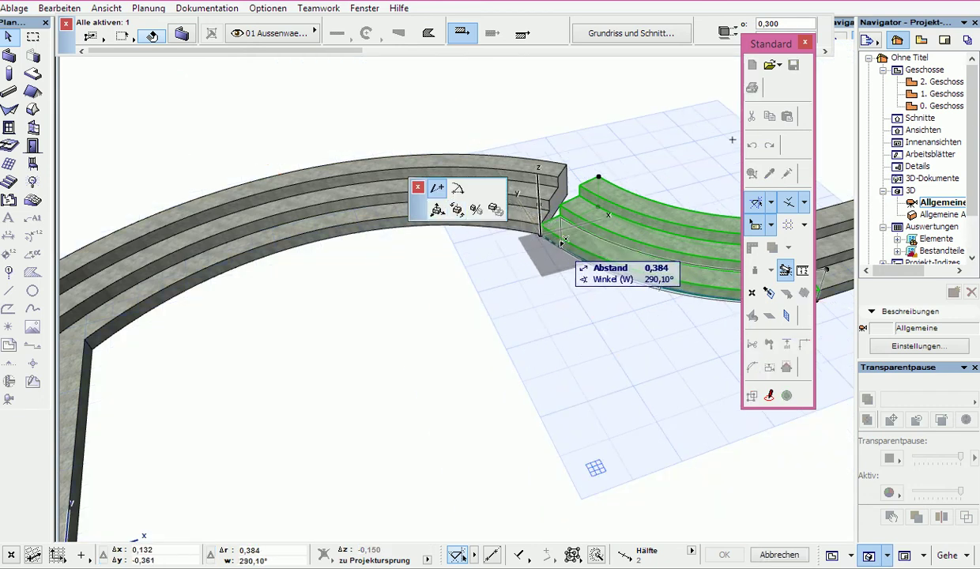
pyautogui.click(563, 241)
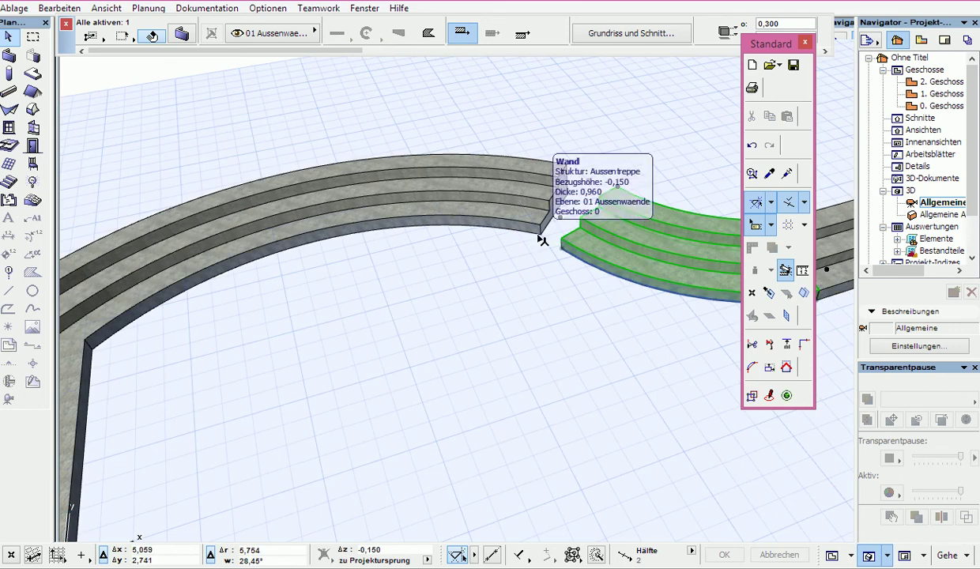
pyautogui.click(542, 239)
pyautogui.click(549, 246)
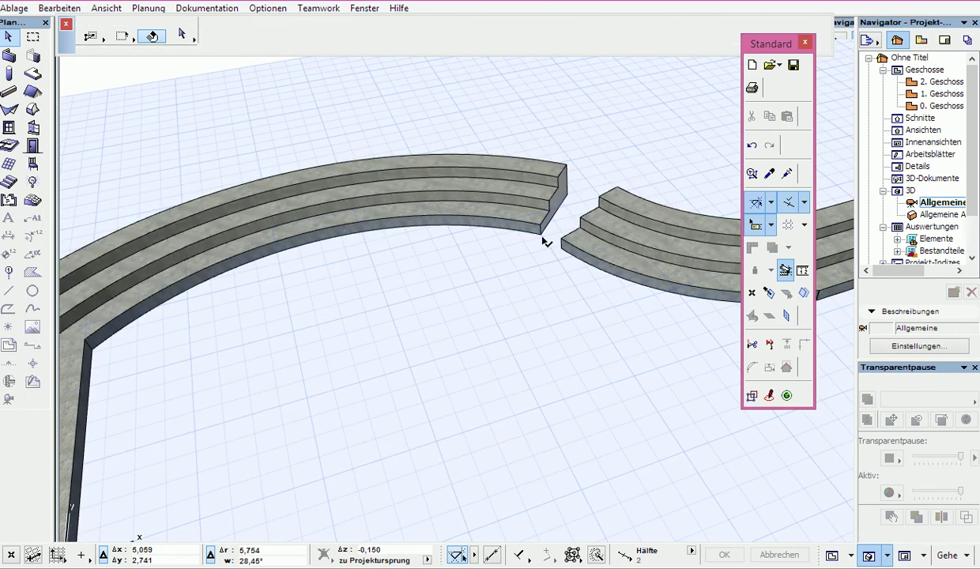
# - Pick up the stair wall's settings and draw a short connecting wall between the facing ends of the two curved segments
pyautogui.keyDown('alt'); pyautogui.click(543, 240); pyautogui.keyUp('alt')
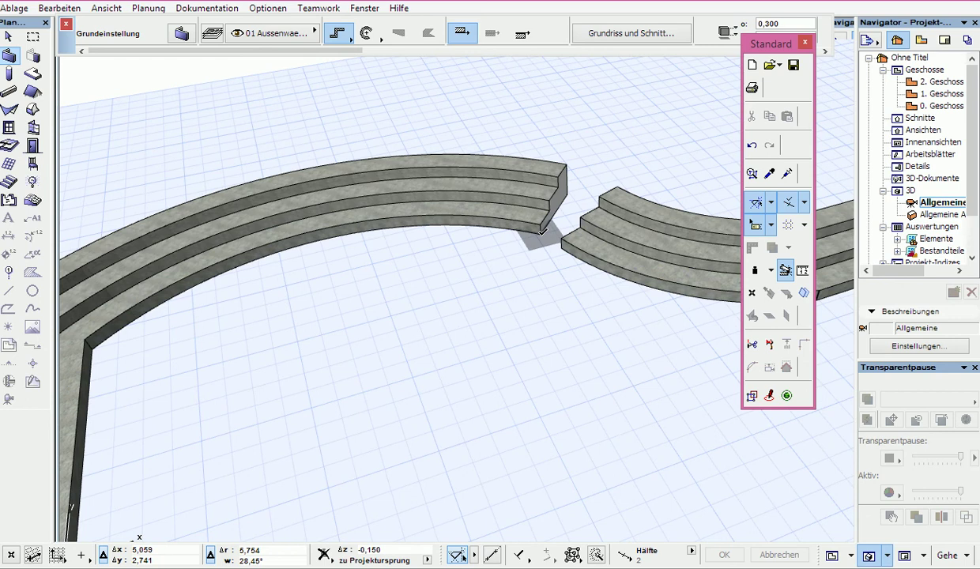
pyautogui.click(542, 232)
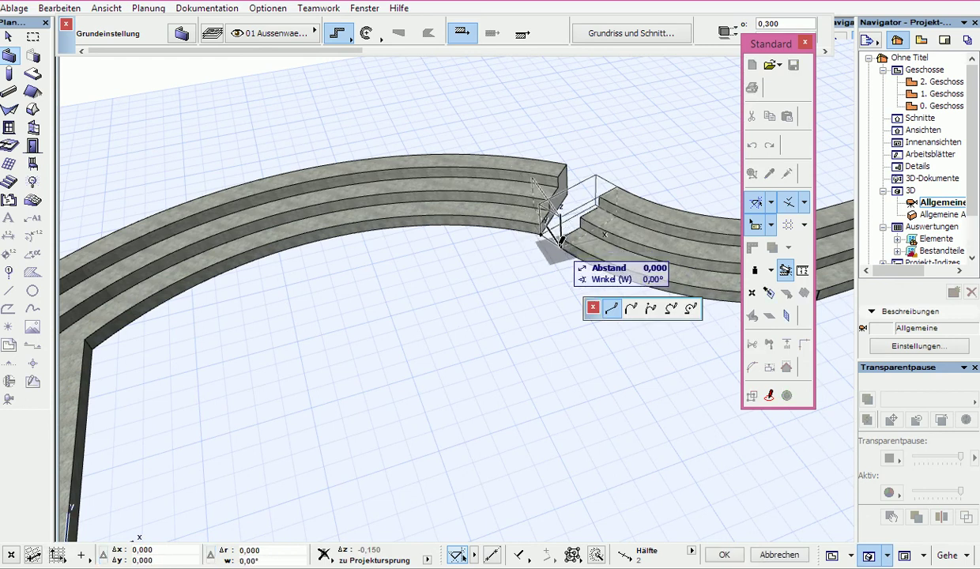
pyautogui.click(561, 240)
pyautogui.keyDown('shift'); pyautogui.moveTo(532, 344); pyautogui.dragTo(263, 317, button='middle'); pyautogui.keyUp('shift')
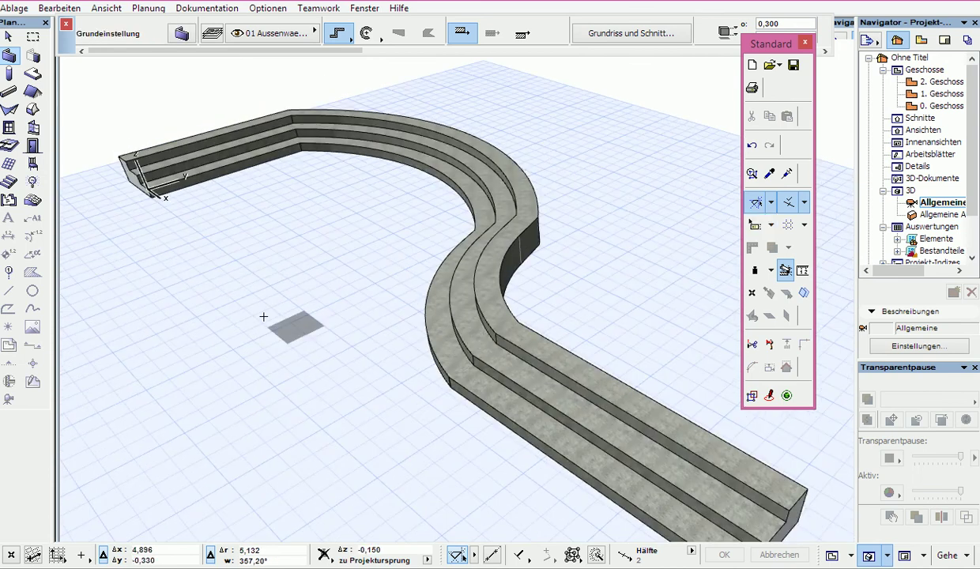